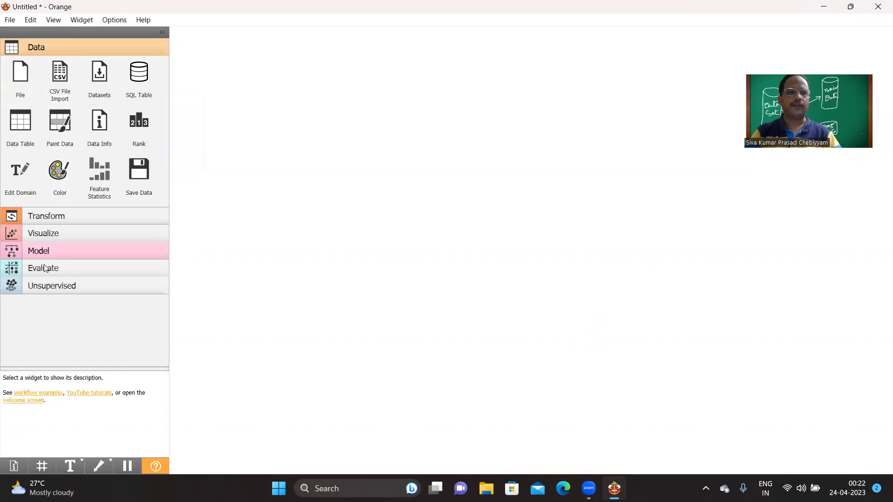
# Step: Place a File widget from the Data category on the canvas
pyautogui.click(59, 217)
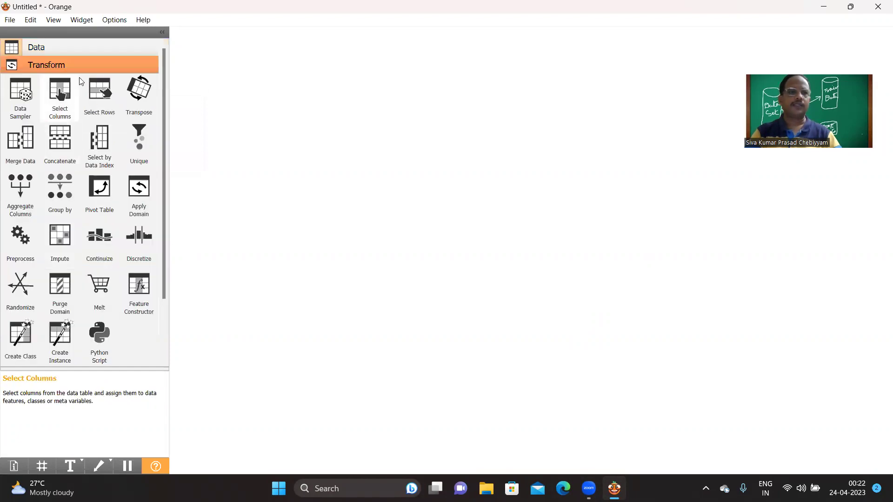
pyautogui.click(71, 49)
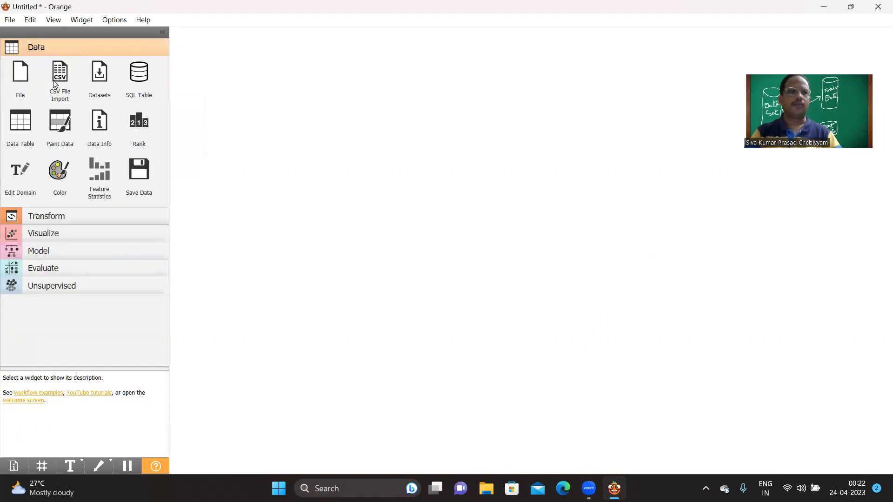
pyautogui.click(21, 73)
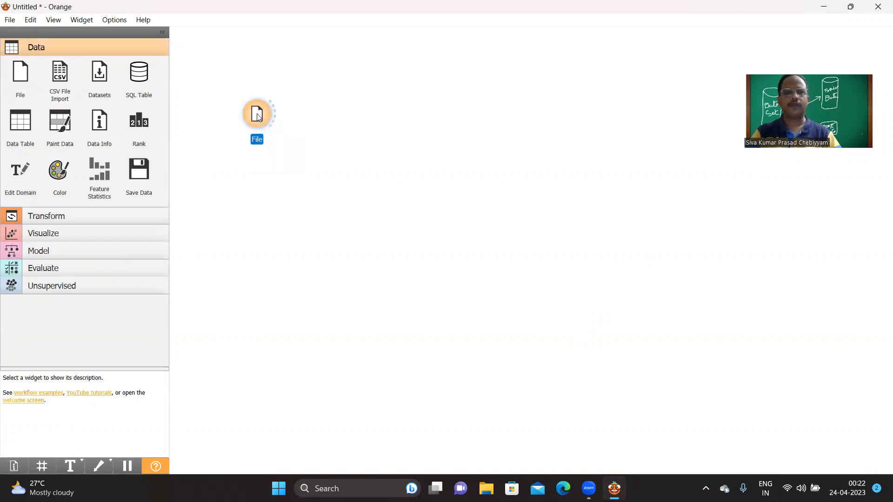
# Step: From the File widget's settings, browse to the Computer_Data file in the ML Data folder
pyautogui.doubleClick(258, 115)
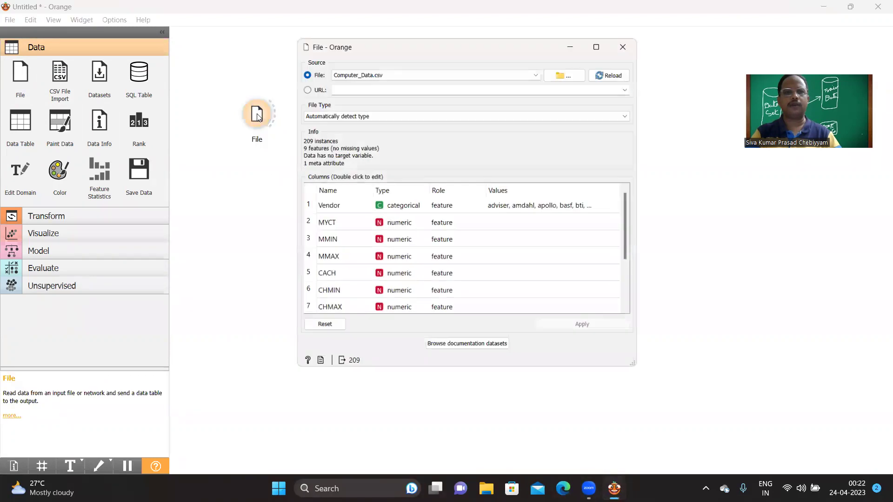
pyautogui.click(538, 72)
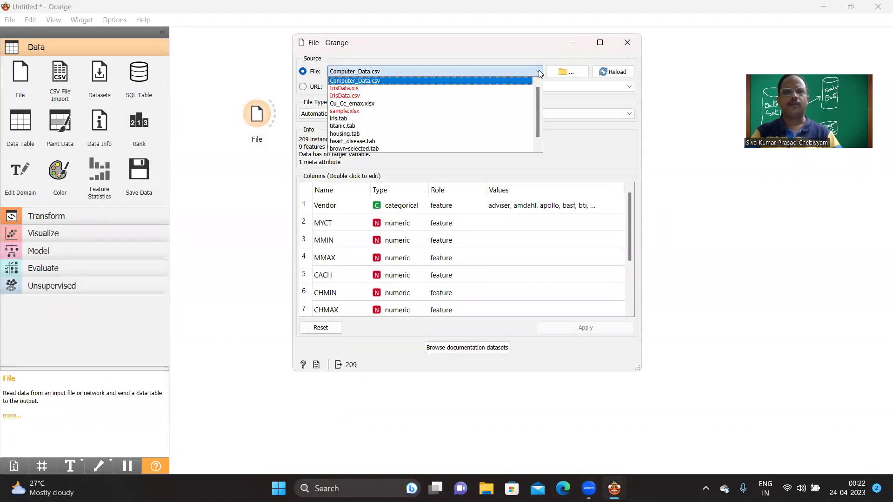
pyautogui.click(538, 70)
pyautogui.click(575, 71)
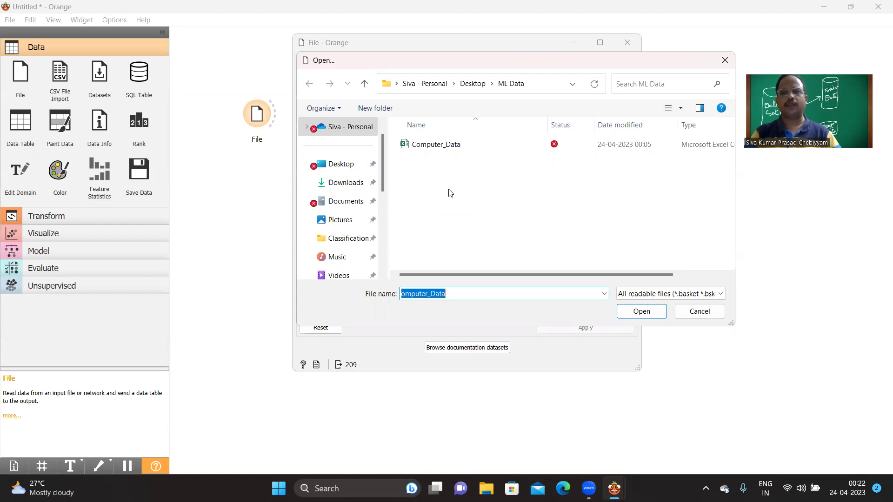
pyautogui.click(438, 148)
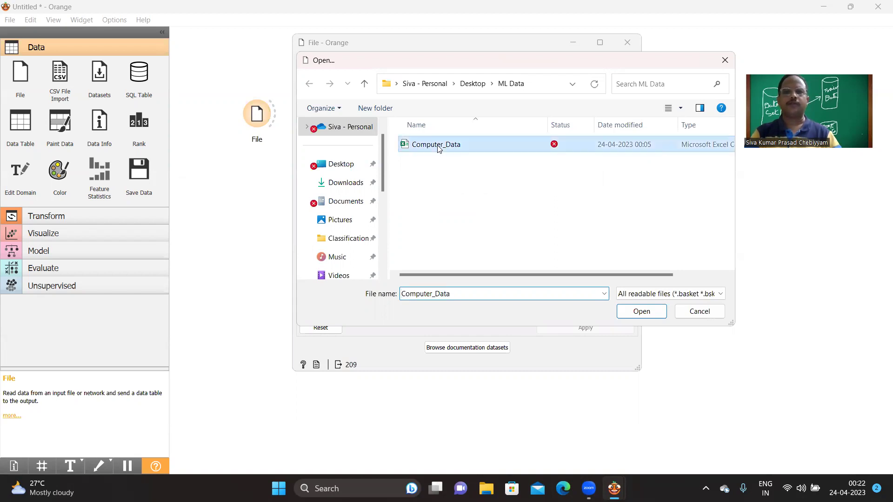
# Step: Load Computer_Data.csv (209 instances), review its ten columns, and close the File window
pyautogui.click(650, 314)
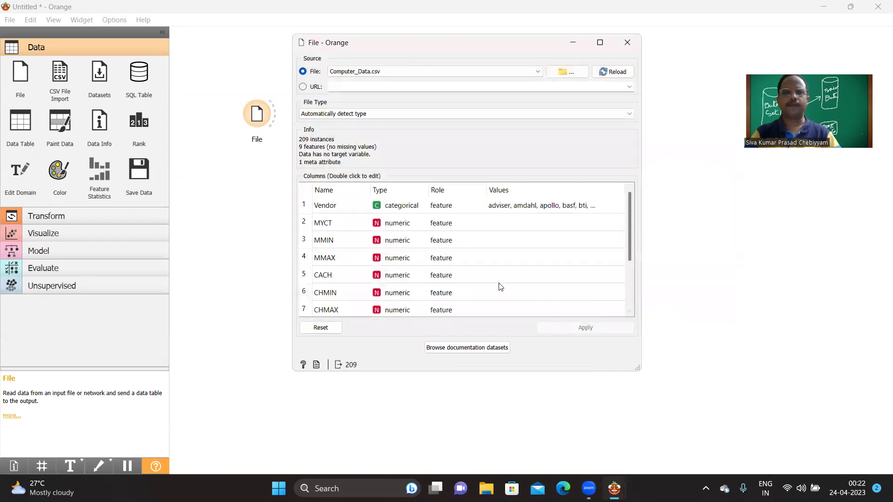
pyautogui.scroll(-1, 369, 235)
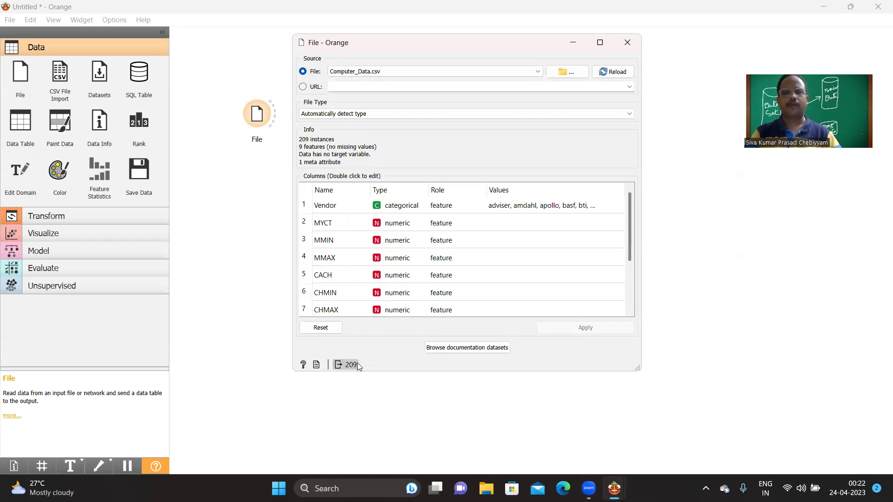
pyautogui.scroll(-1, 372, 258)
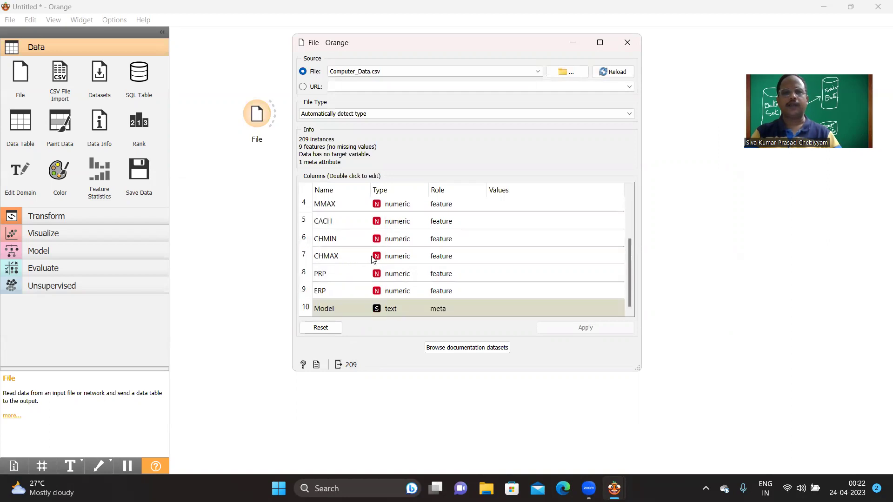
pyautogui.scroll(1, 373, 259)
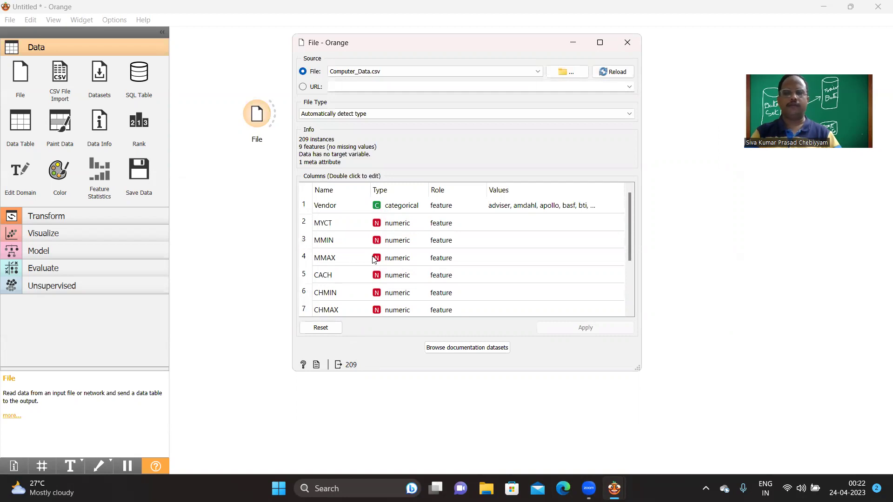
pyautogui.scroll(-1, 385, 243)
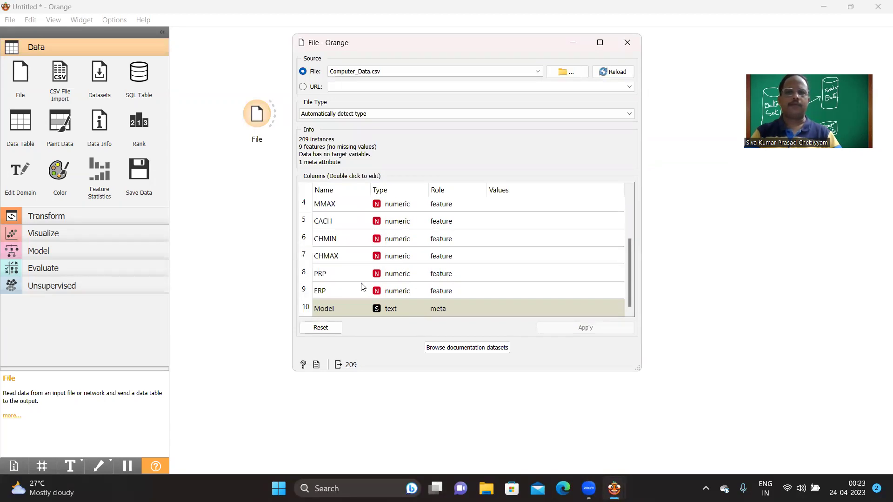
pyautogui.scroll(1, 441, 287)
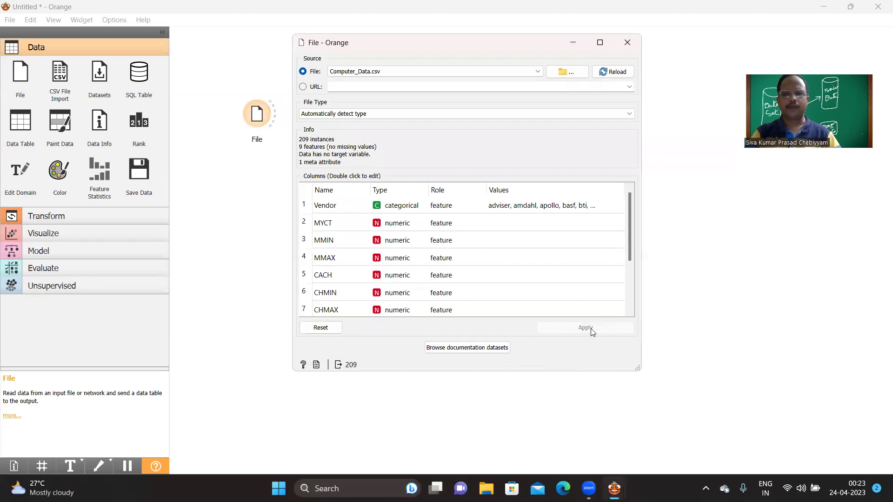
pyautogui.click(627, 43)
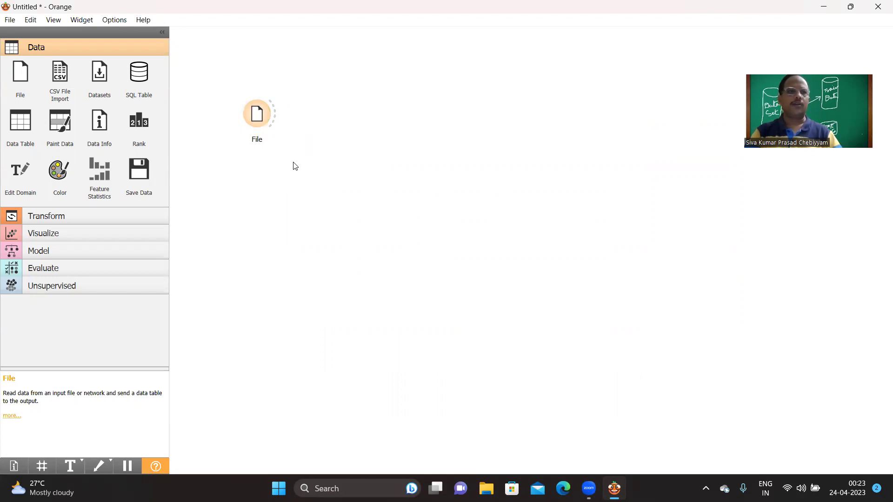
# Step: Connect a new Data Table to the File widget's output and browse its 209 rows
pyautogui.moveTo(16, 126); pyautogui.dragTo(328, 98)
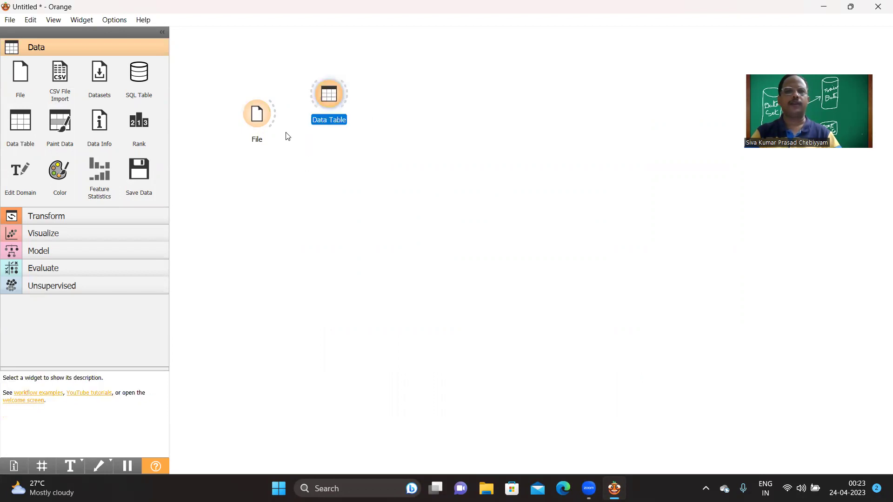
pyautogui.moveTo(277, 114); pyautogui.dragTo(329, 97)
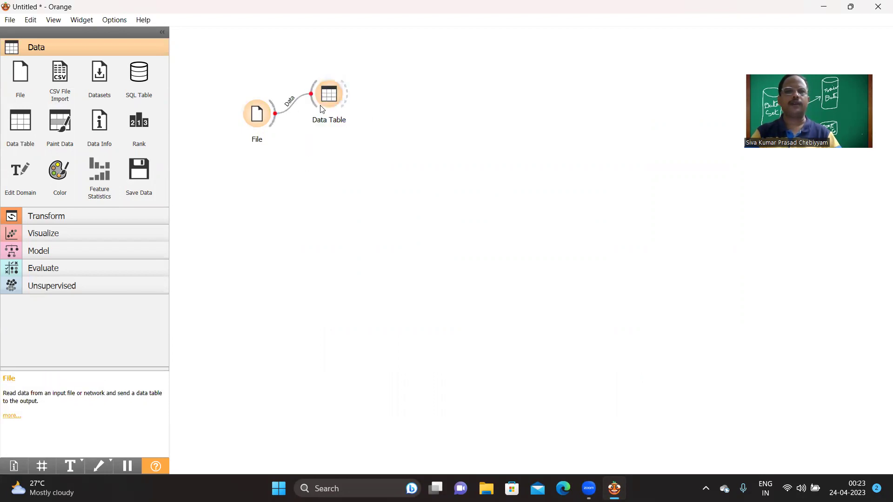
pyautogui.doubleClick(330, 95)
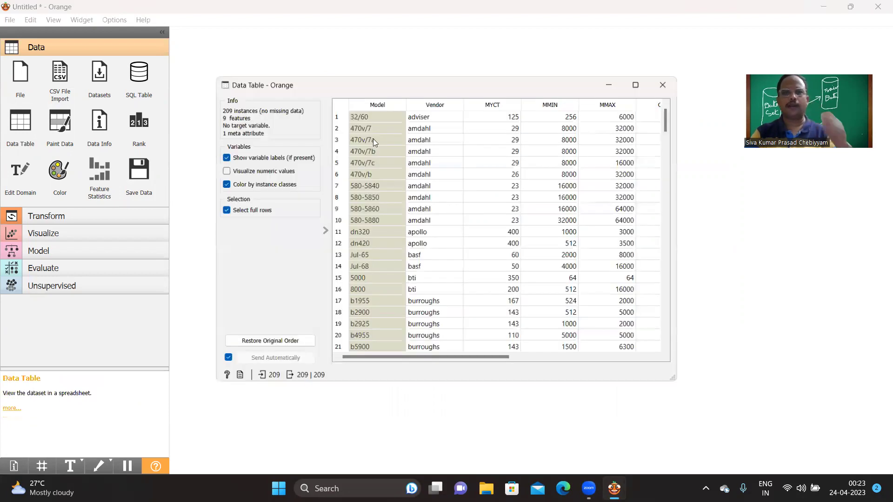
pyautogui.scroll(-20, 564, 199)
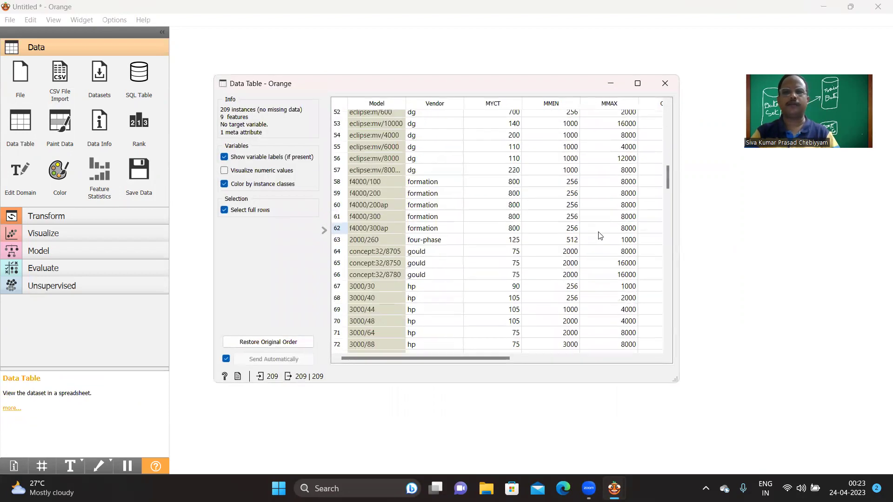
pyautogui.moveTo(668, 219); pyautogui.dragTo(546, 134)
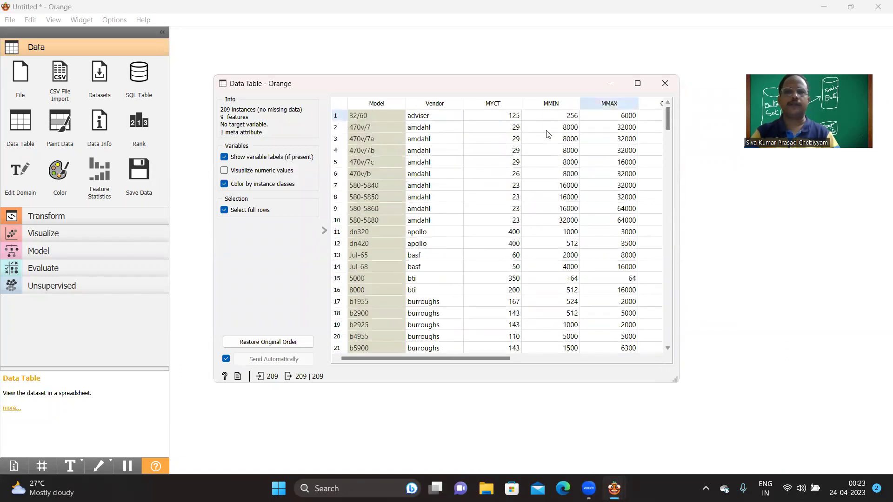
pyautogui.moveTo(479, 357); pyautogui.dragTo(321, 357)
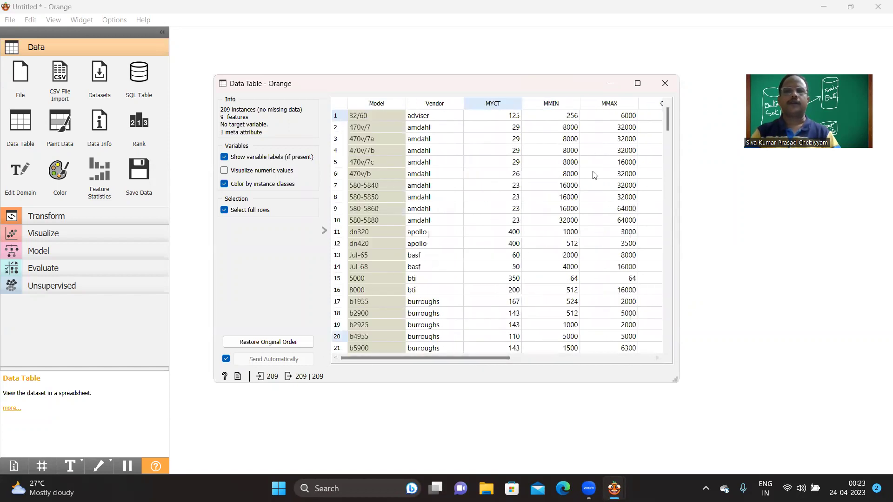
pyautogui.click(665, 83)
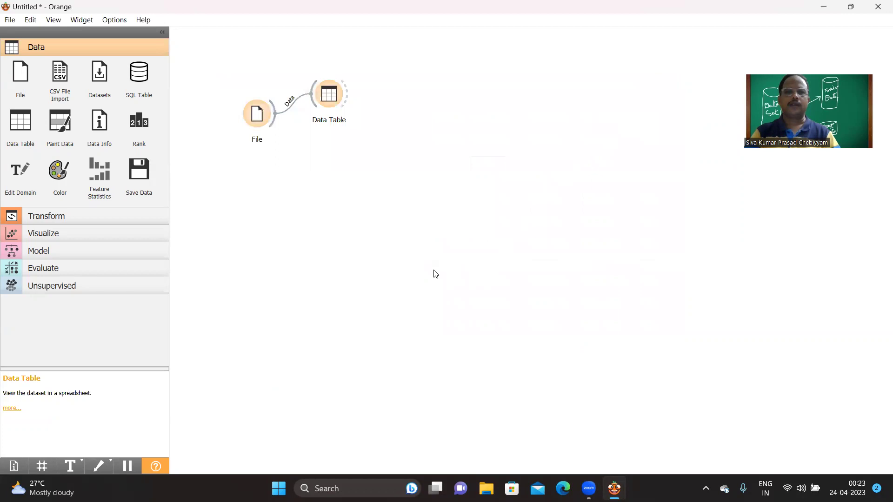
# Step: Reopen the File widget settings and scroll the Columns table to ERP
pyautogui.doubleClick(255, 113)
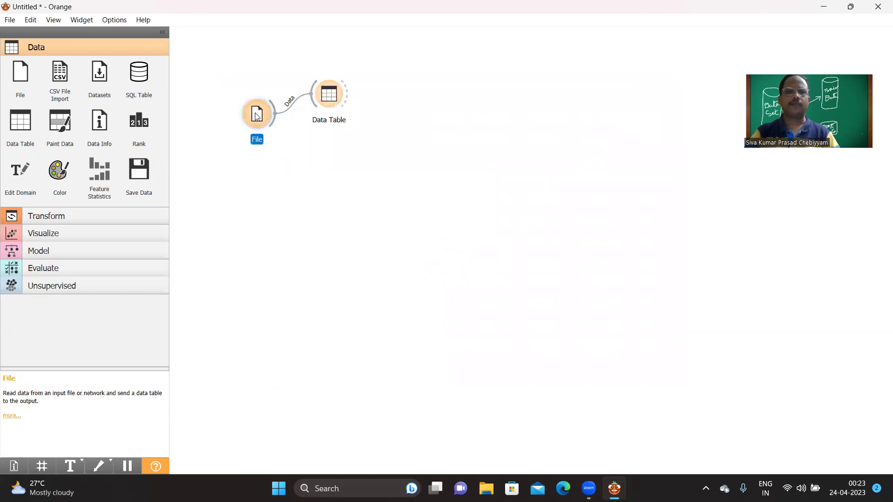
pyautogui.scroll(-1, 521, 290)
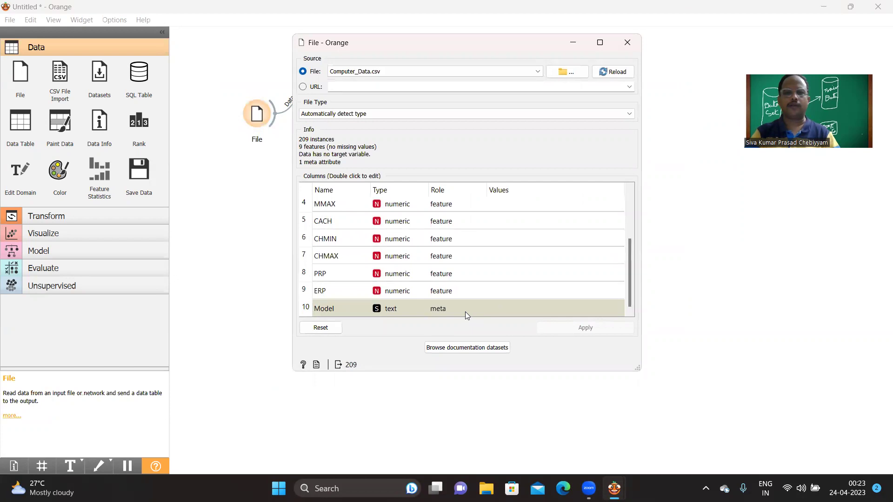
pyautogui.scroll(1, 465, 307)
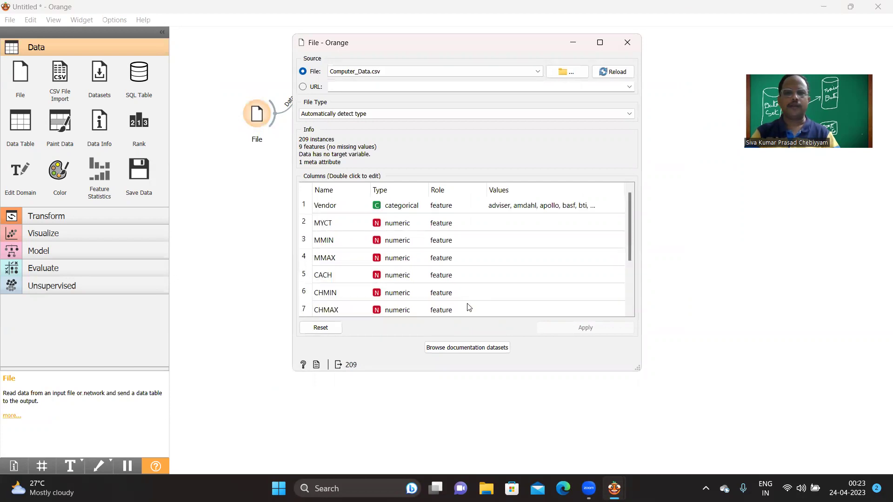
pyautogui.scroll(-1, 530, 268)
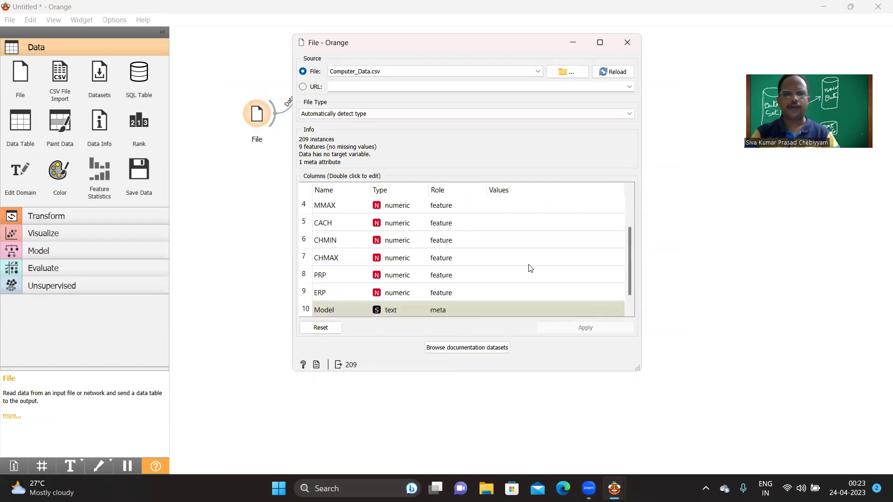
pyautogui.scroll(-1, 530, 269)
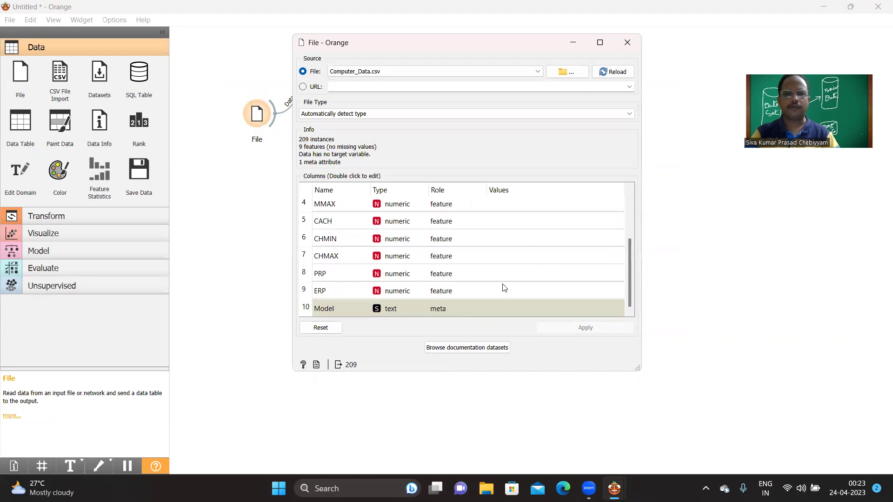
# Step: Change ERP's role to target, apply, and close the File settings
pyautogui.doubleClick(468, 293)
pyautogui.click(462, 304)
pyautogui.doubleClick(465, 293)
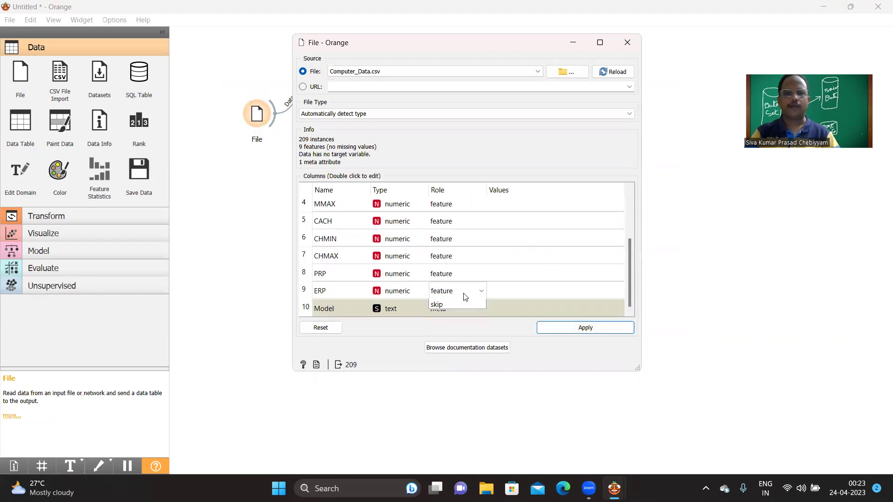
pyautogui.click(456, 301)
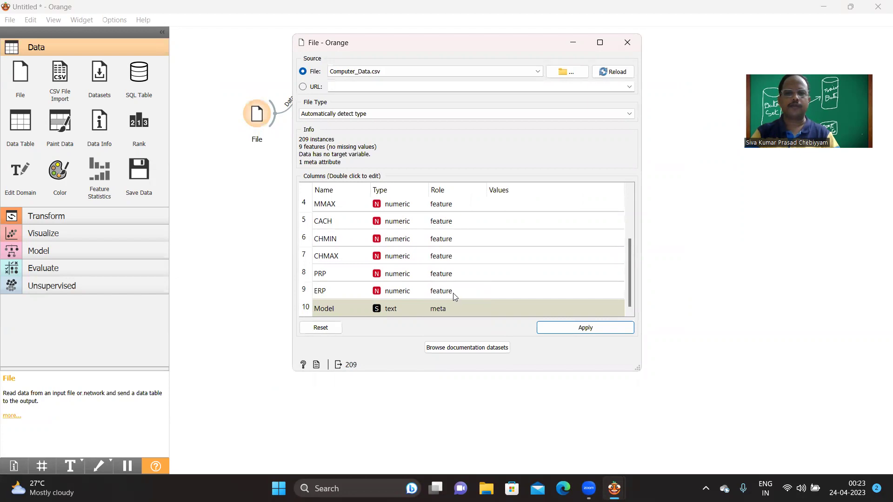
pyautogui.click(442, 292)
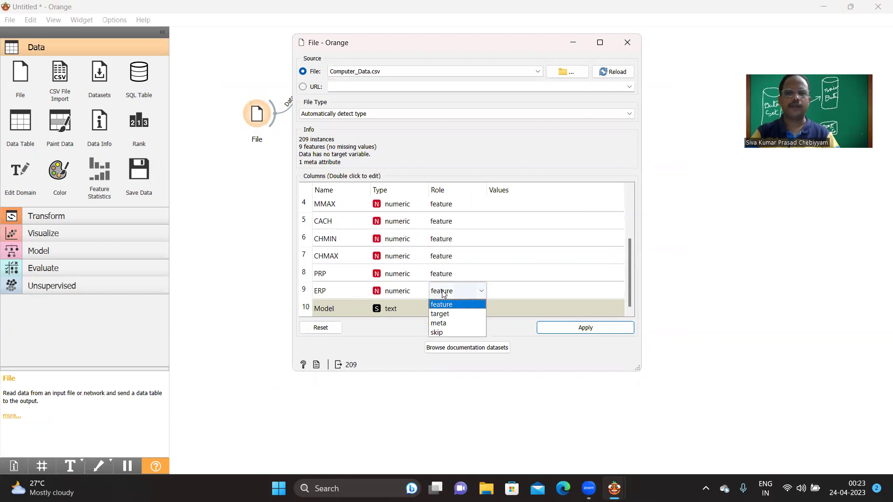
pyautogui.click(443, 314)
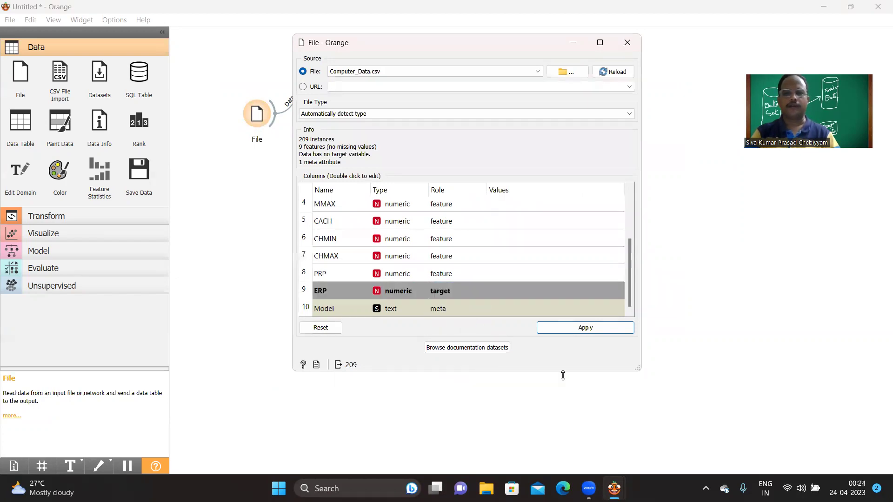
pyautogui.click(574, 327)
pyautogui.click(627, 43)
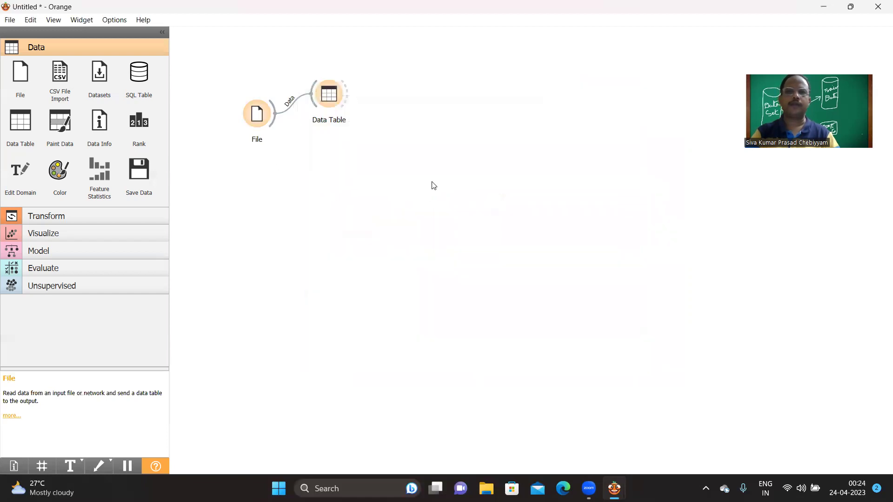
# Step: Browse the 209-row Data Table with ERP as target, then expand the Transform widgets
pyautogui.doubleClick(325, 94)
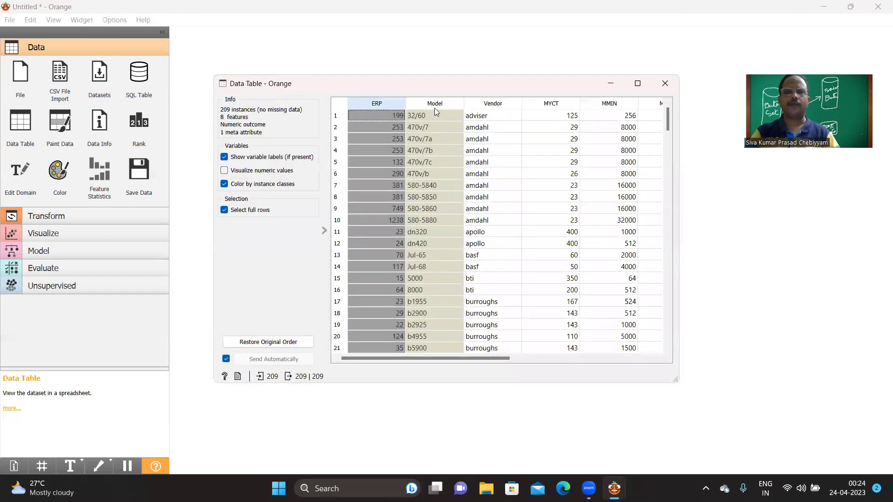
pyautogui.scroll(-17, 390, 149)
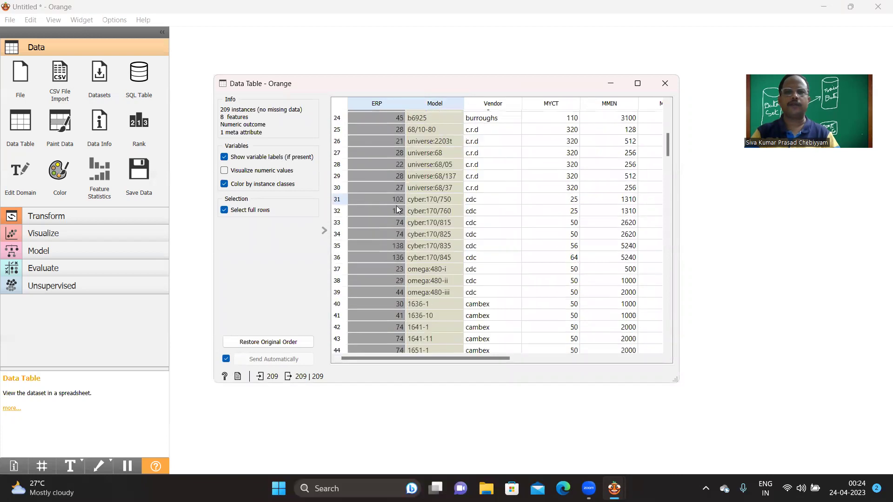
pyautogui.moveTo(499, 357); pyautogui.dragTo(729, 359)
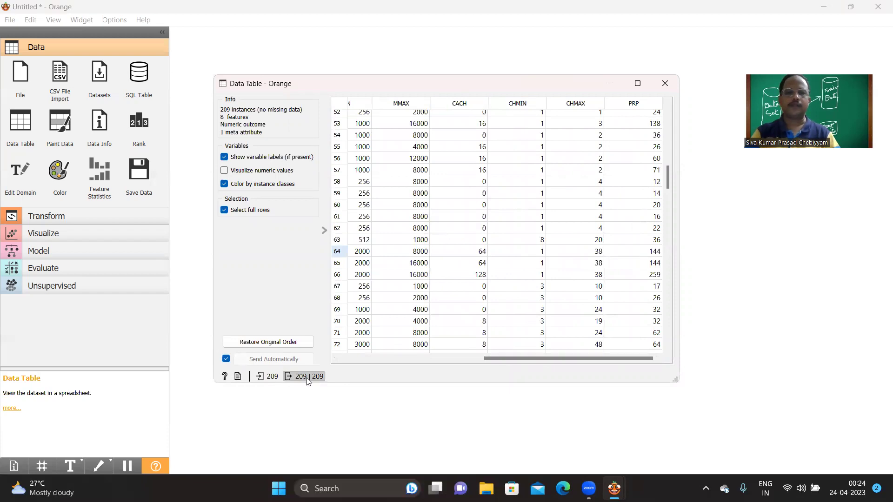
pyautogui.moveTo(268, 379)
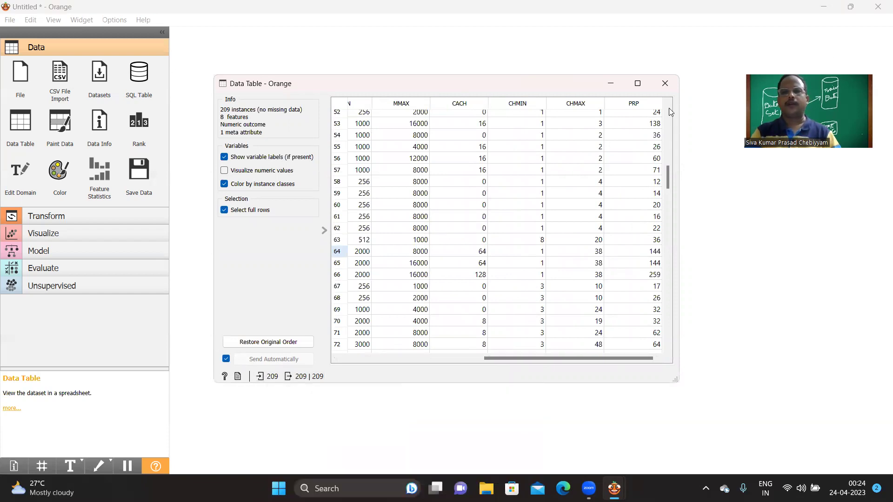
pyautogui.click(665, 83)
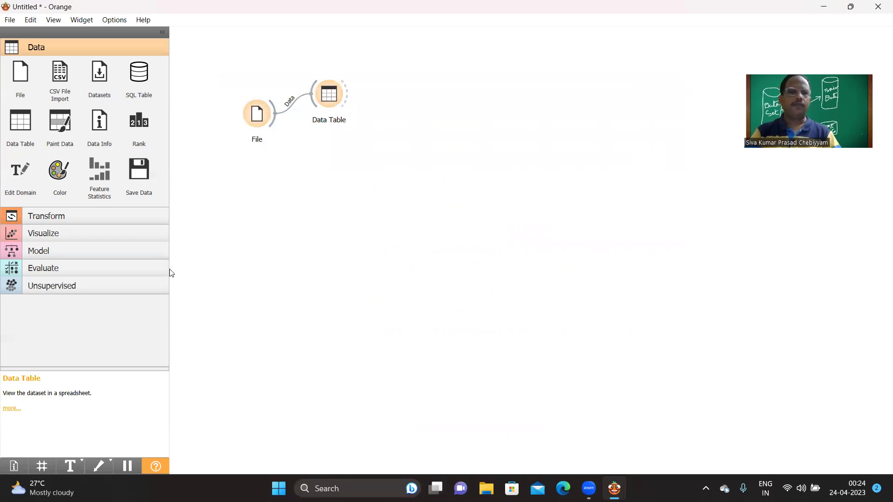
pyautogui.click(80, 213)
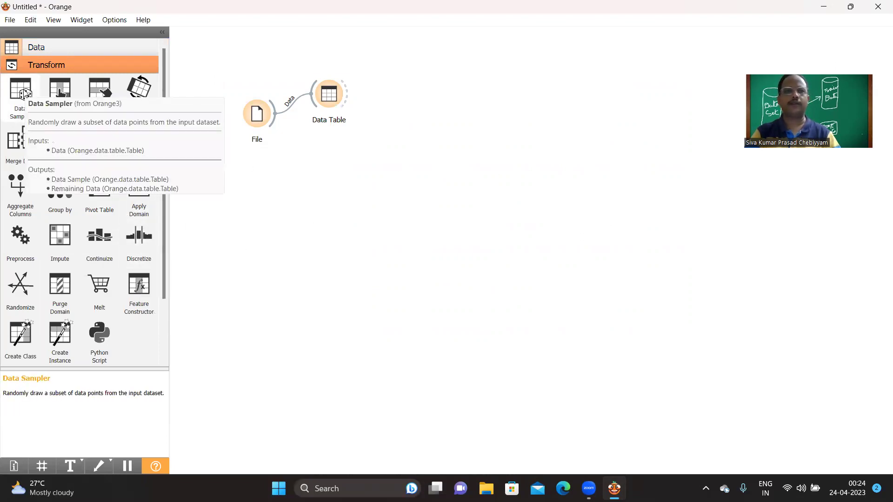
# Step: Add a Data Sampler and connect the Data Table's output to it
pyautogui.moveTo(24, 93); pyautogui.dragTo(422, 81)
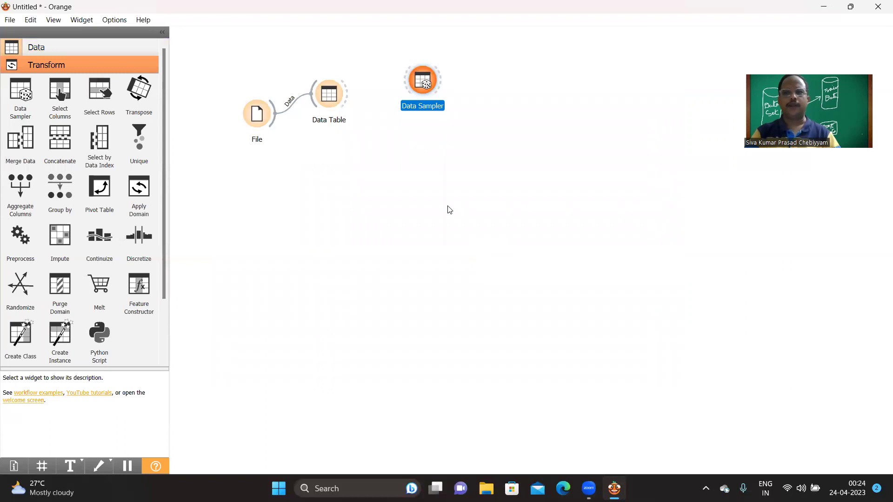
pyautogui.moveTo(346, 98); pyautogui.dragTo(405, 93)
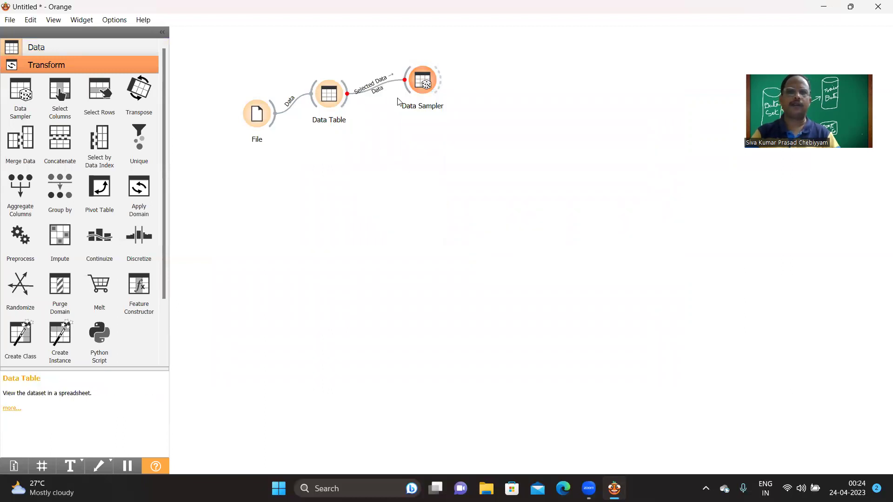
# Step: Configure the Data Sampler for a fixed sample size of 180 instances and sample the data
pyautogui.doubleClick(425, 85)
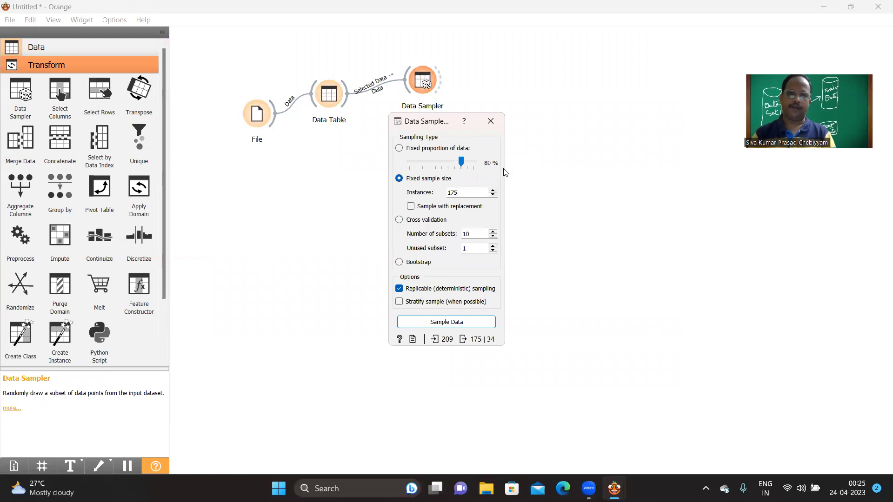
pyautogui.click(399, 149)
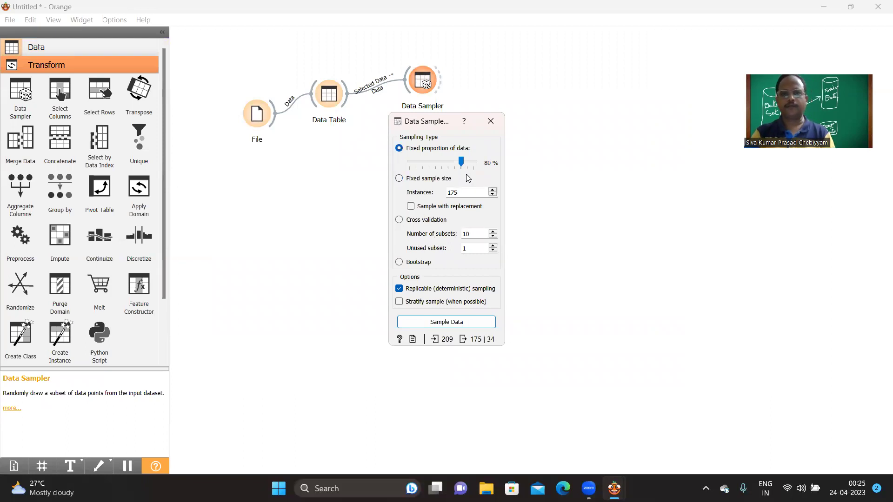
pyautogui.moveTo(462, 161); pyautogui.dragTo(459, 162)
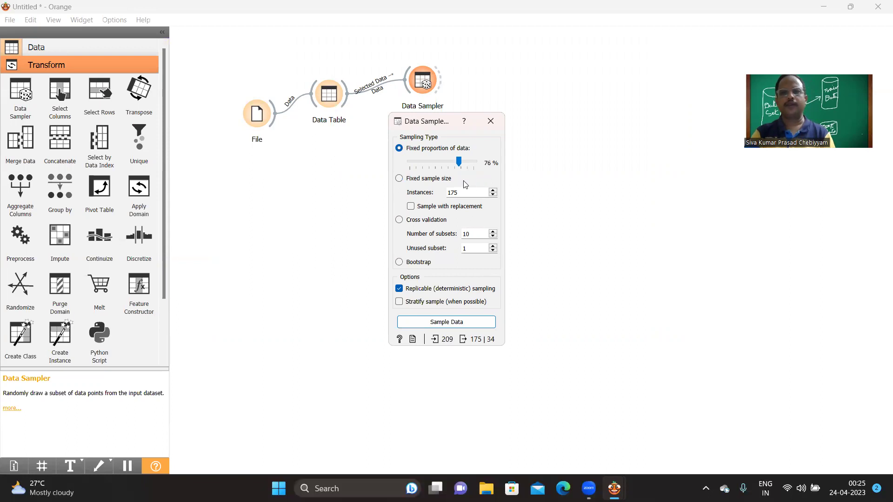
pyautogui.click(399, 179)
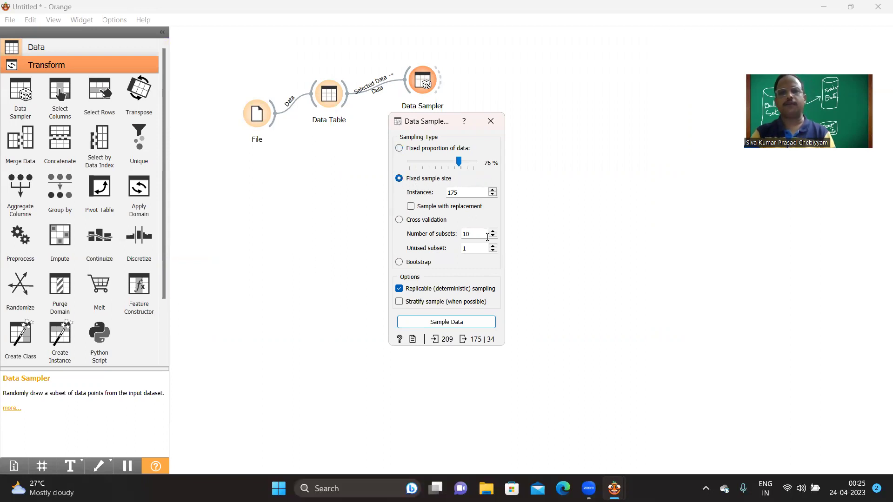
pyautogui.click(493, 190)
pyautogui.write('180')
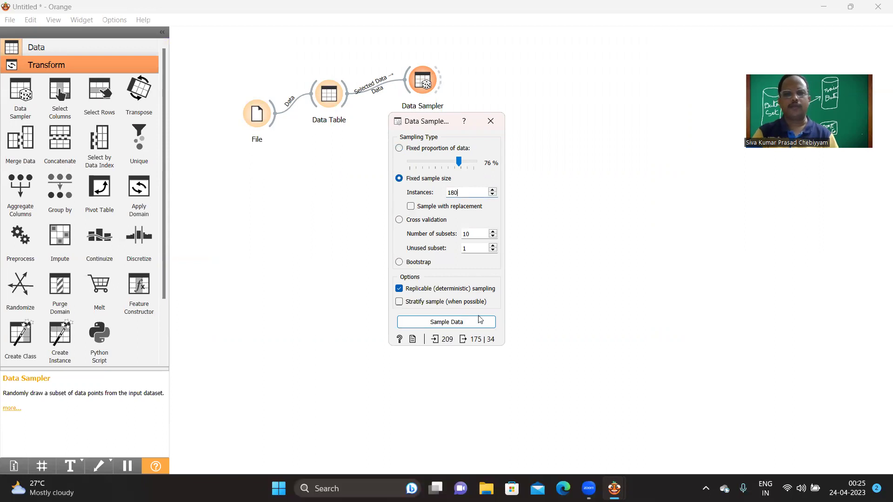
pyautogui.click(459, 325)
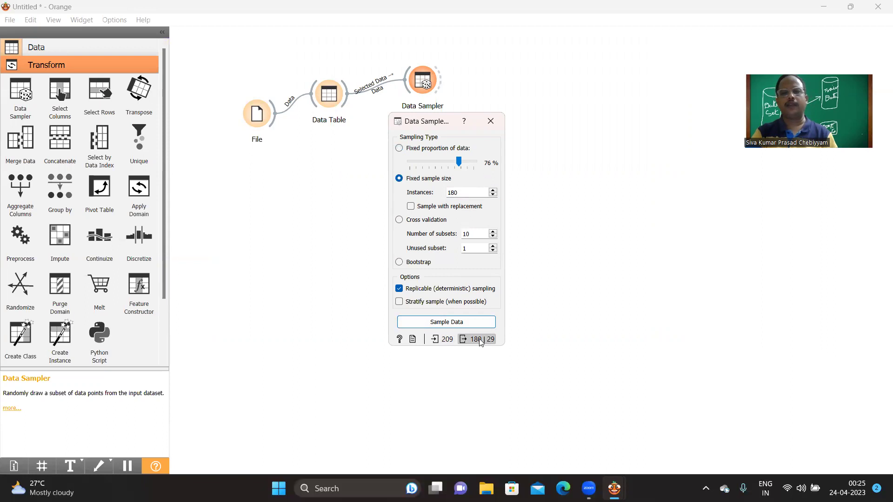
# Step: Compare the 180-row sample and 29-row remainder tables, then close the Data Sampler
pyautogui.moveTo(481, 343)
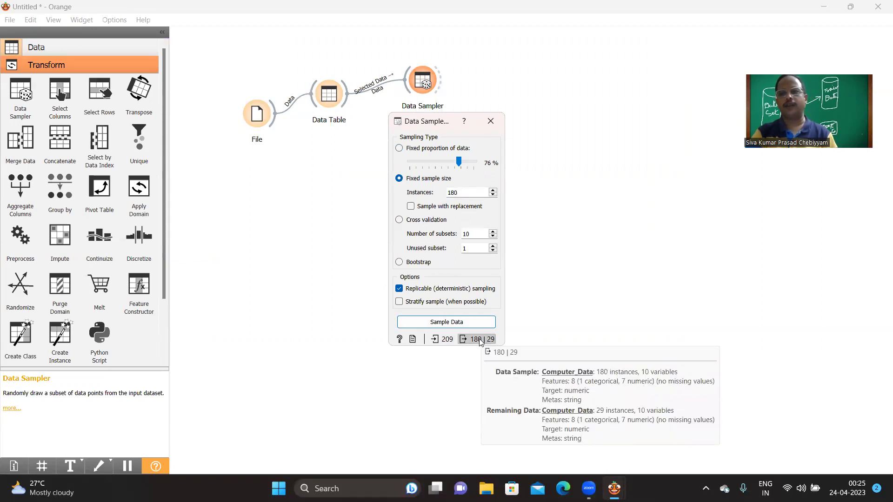
pyautogui.click(480, 342)
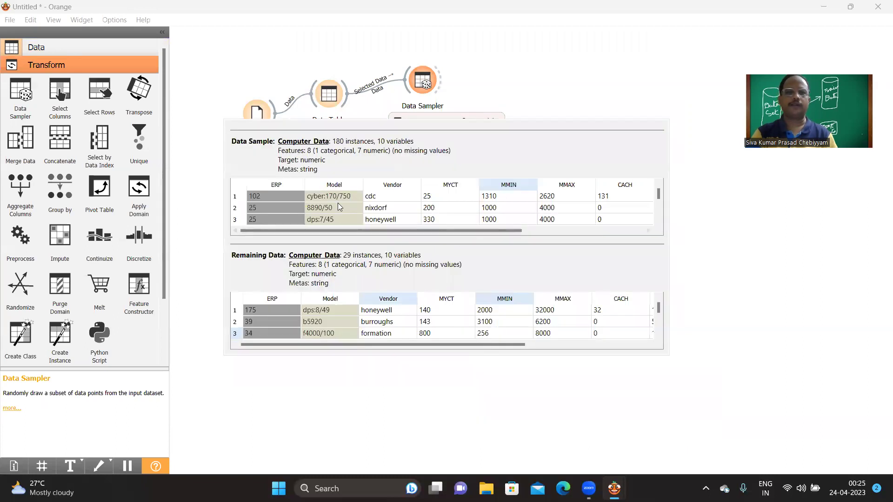
pyautogui.scroll(-4, 338, 199)
pyautogui.moveTo(483, 231); pyautogui.dragTo(604, 230)
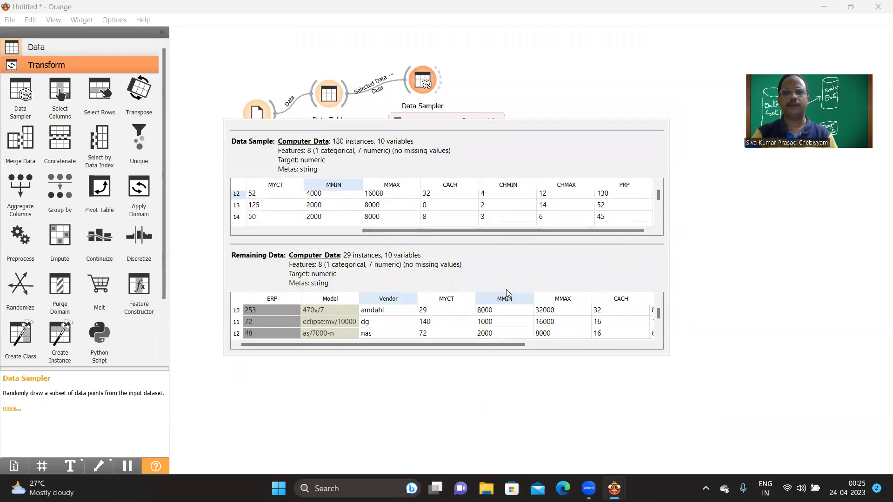
pyautogui.scroll(-9, 530, 315)
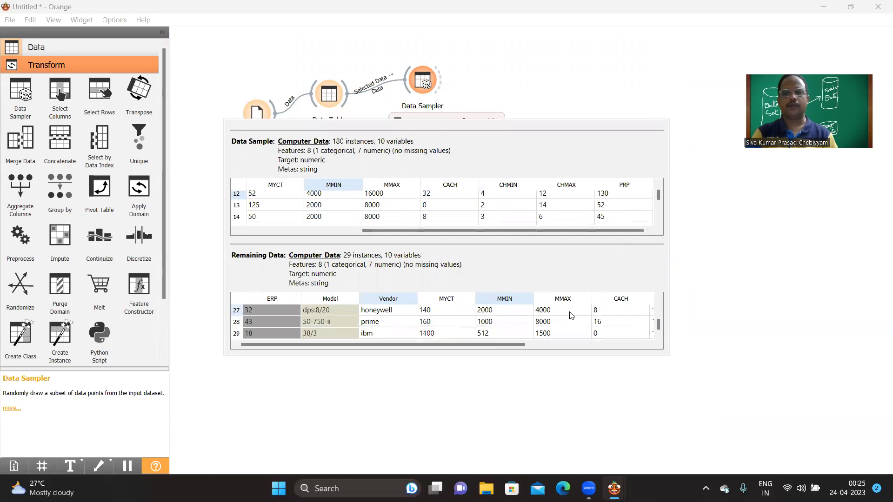
pyautogui.scroll(9, 586, 329)
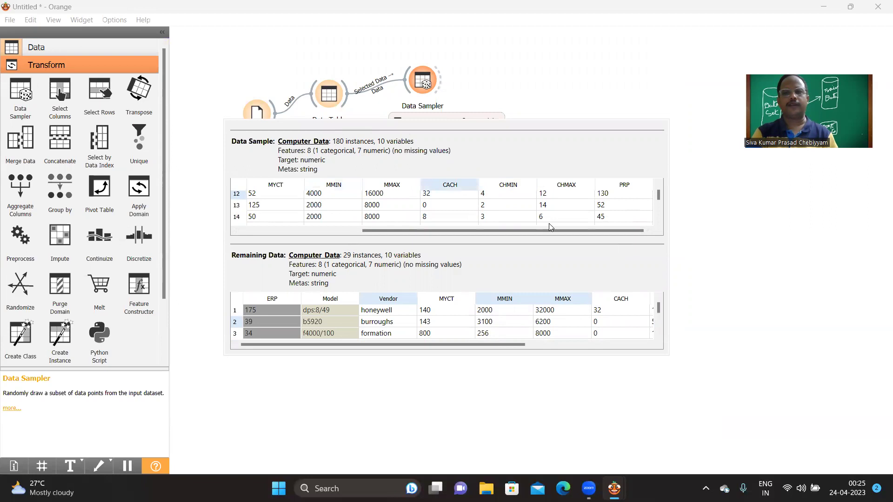
pyautogui.scroll(-8, 460, 207)
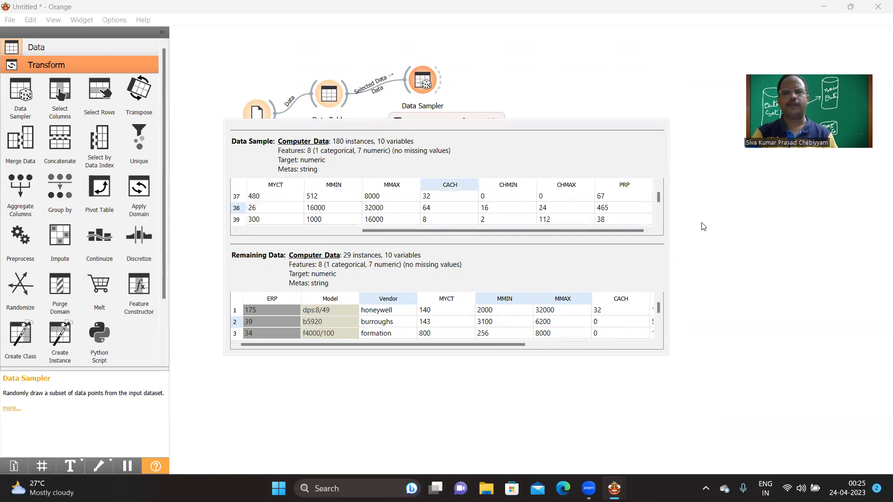
pyautogui.click(702, 204)
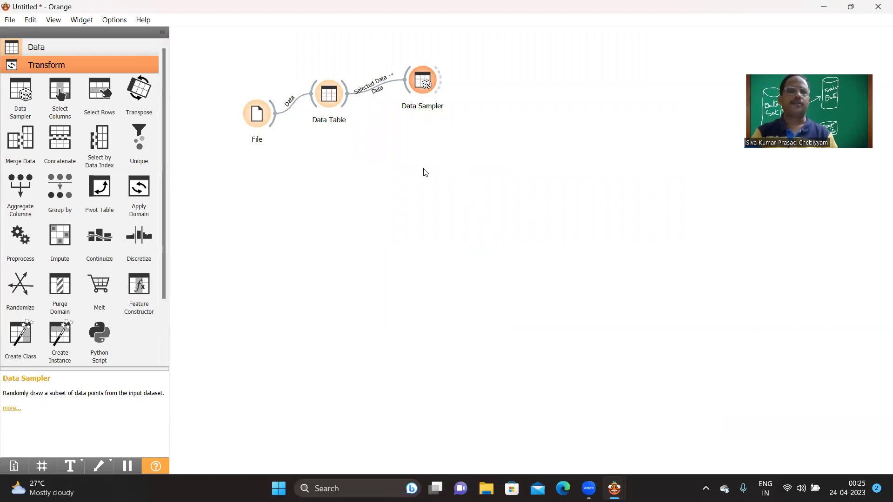
# Step: Remove an accidentally added Data Sampler (1) and show the Data widgets again
pyautogui.moveTo(21, 93); pyautogui.dragTo(502, 64)
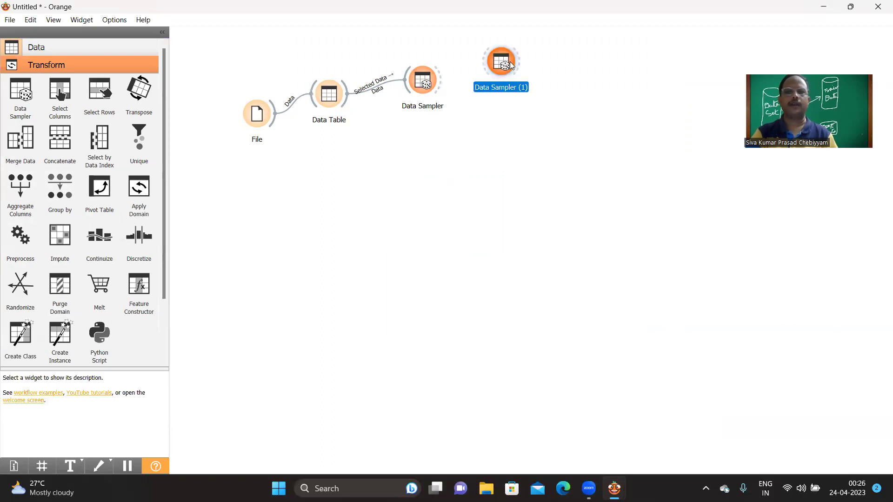
pyautogui.press('Delete')
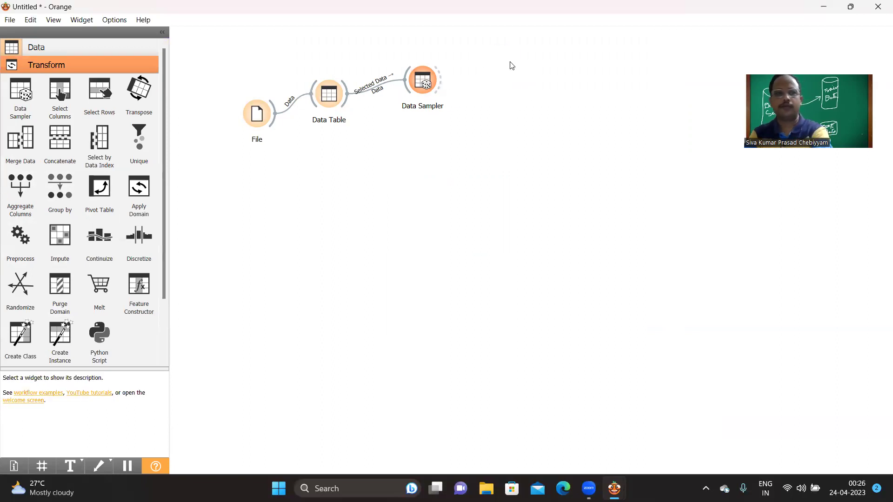
pyautogui.click(92, 52)
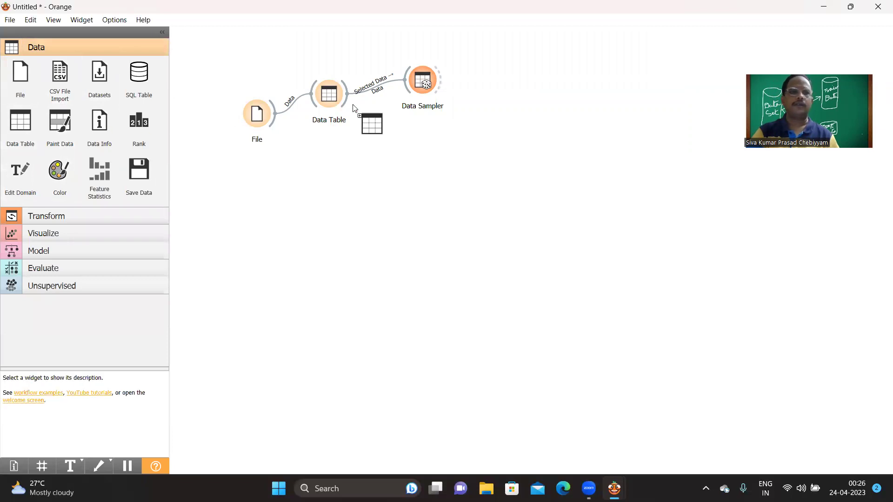
# Step: Place two Data Tables right of the sampler and send its Data Sample to Data Table (1)
pyautogui.moveTo(354, 108); pyautogui.dragTo(484, 58)
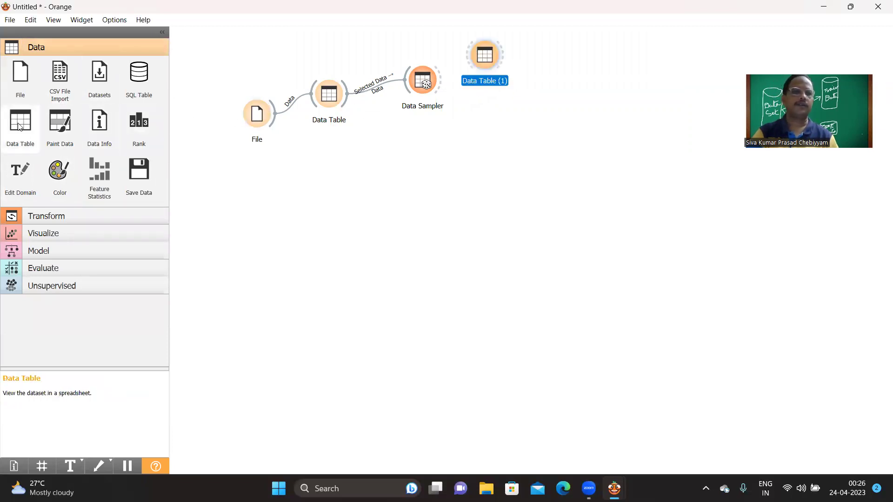
pyautogui.moveTo(19, 126); pyautogui.dragTo(470, 123)
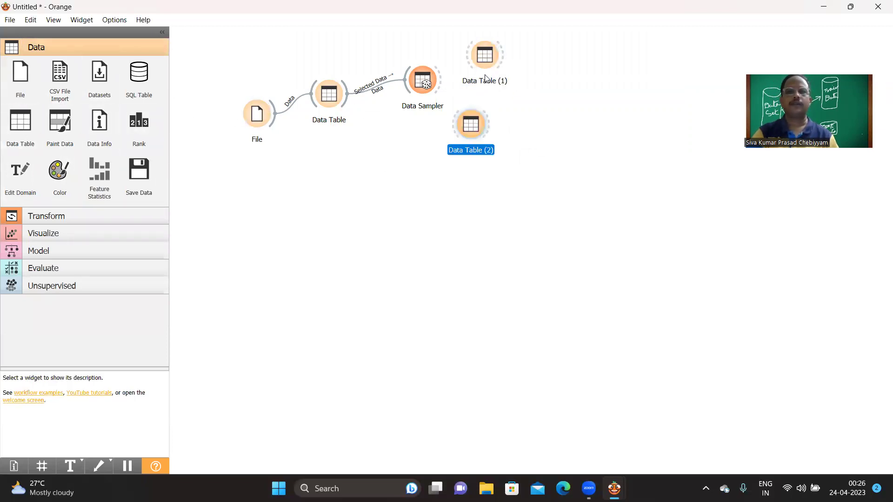
pyautogui.moveTo(488, 60); pyautogui.dragTo(505, 65)
pyautogui.moveTo(475, 131); pyautogui.dragTo(514, 149)
pyautogui.moveTo(442, 83); pyautogui.dragTo(492, 64)
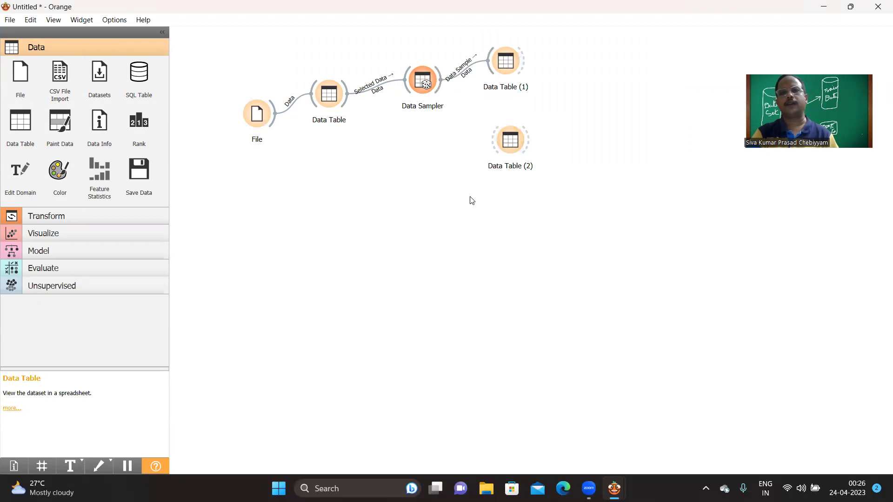
# Step: Check Data Table (1)'s 180 sampled rows, then link the Data Sampler to Data Table (2)
pyautogui.doubleClick(505, 67)
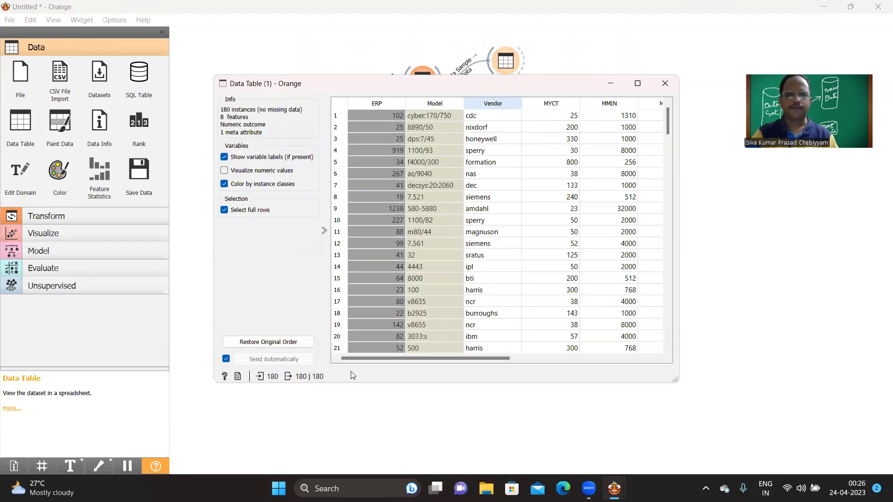
pyautogui.click(674, 83)
pyautogui.moveTo(441, 86); pyautogui.dragTo(492, 139)
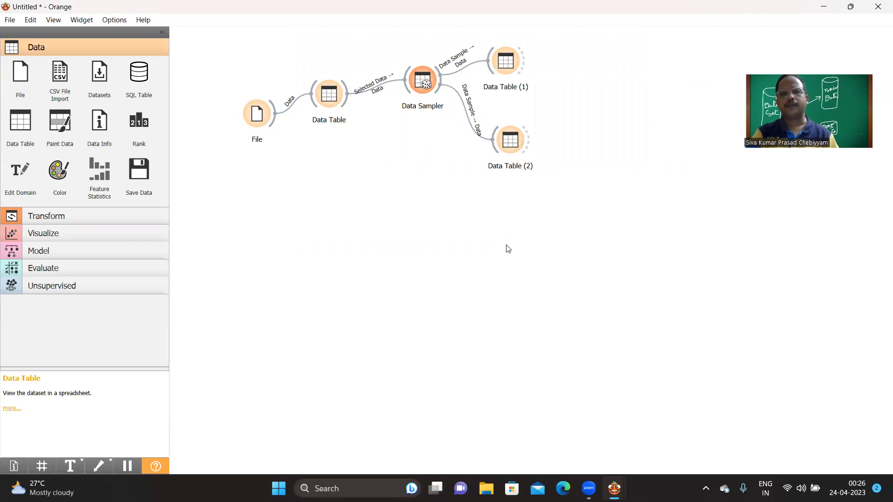
# Step: Rewire Data Table (2) from the sampler's Data Sample to its Remaining Data, showing 29 instances
pyautogui.doubleClick(492, 139)
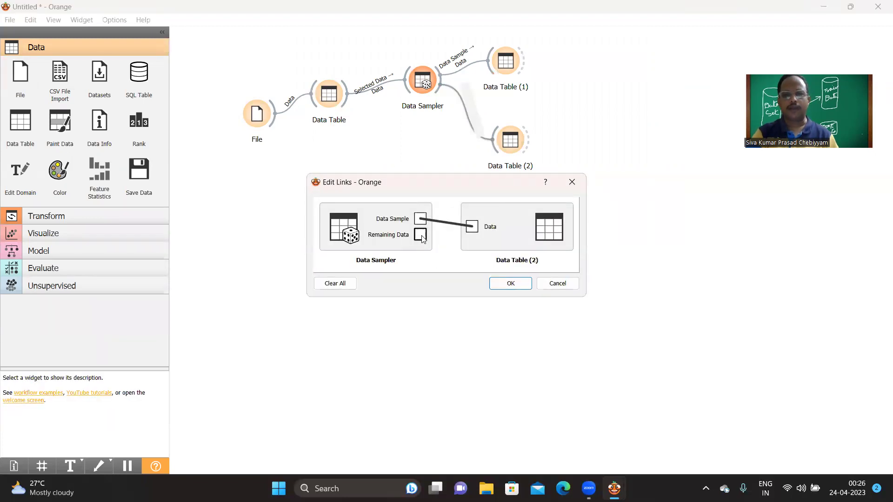
pyautogui.moveTo(422, 238); pyautogui.dragTo(472, 227)
pyautogui.click(439, 222)
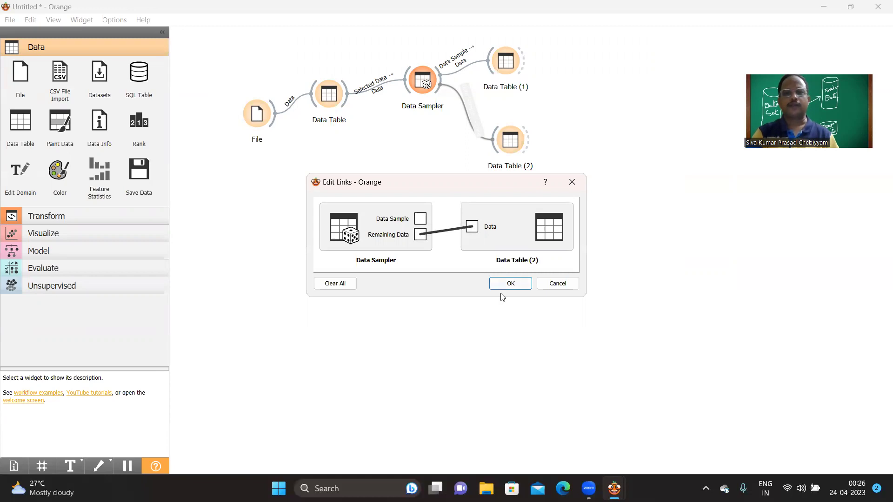
pyautogui.click(515, 284)
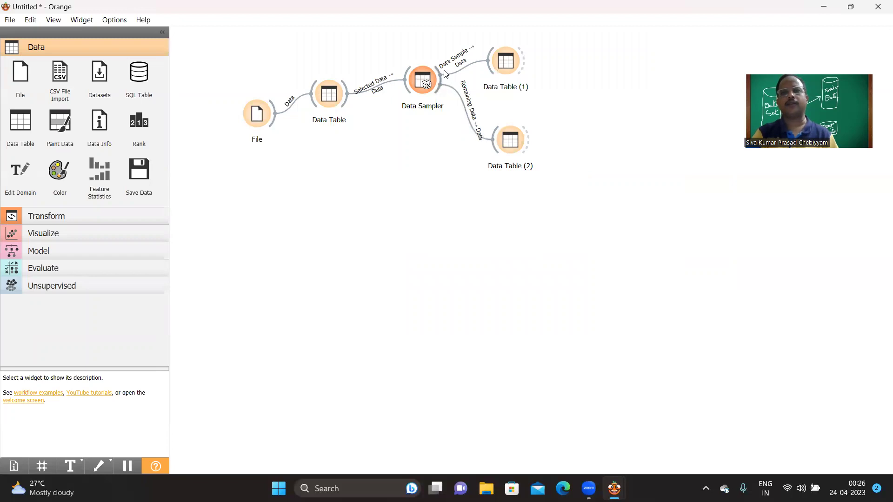
pyautogui.click(507, 146)
pyautogui.doubleClick(511, 140)
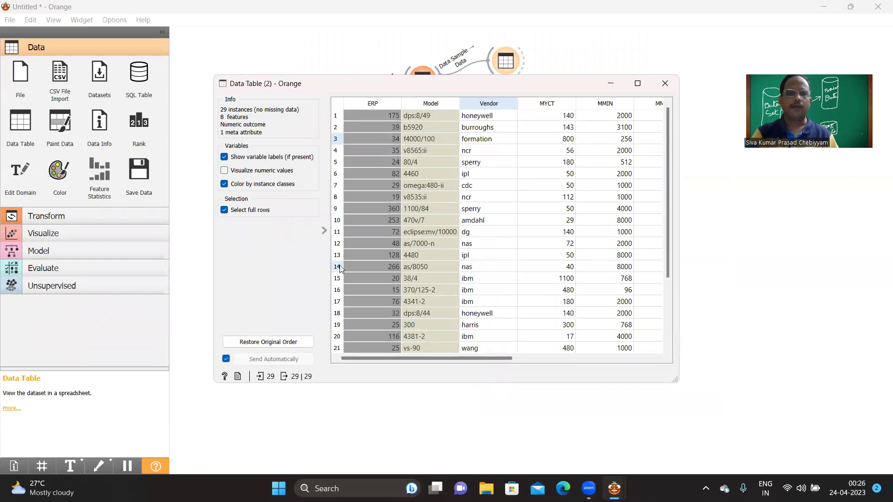
pyautogui.scroll(-3, 651, 207)
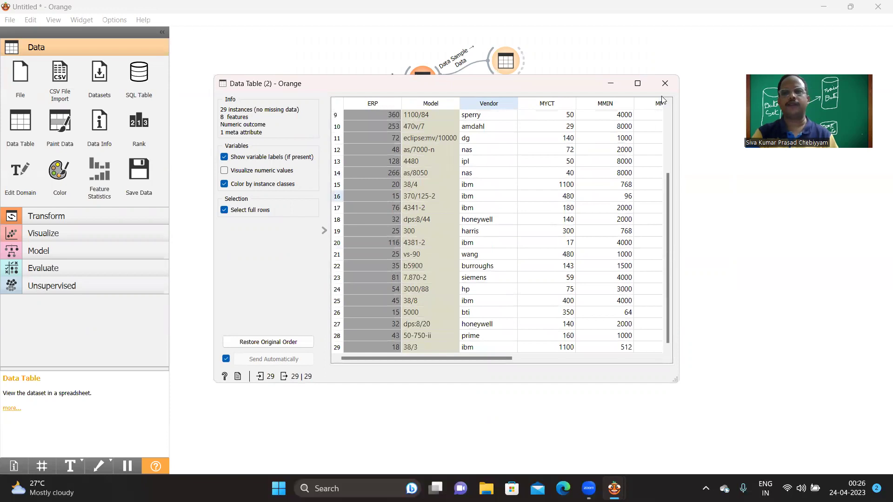
pyautogui.click(664, 81)
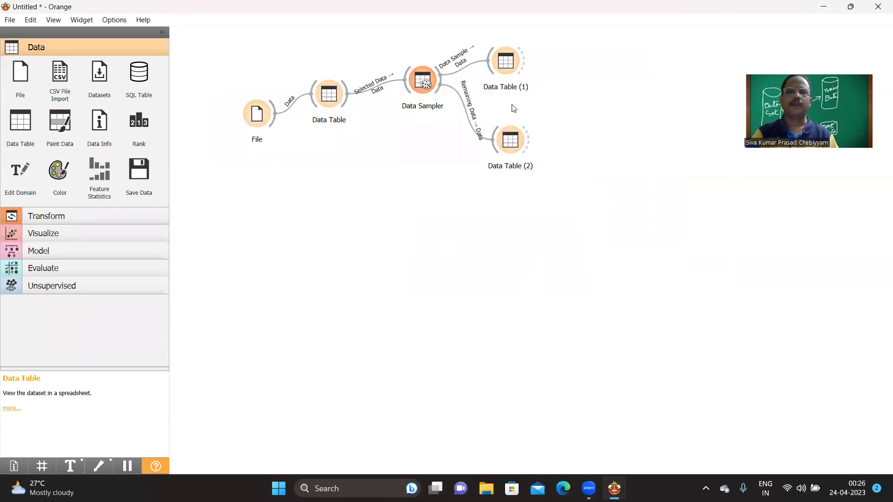
pyautogui.click(505, 67)
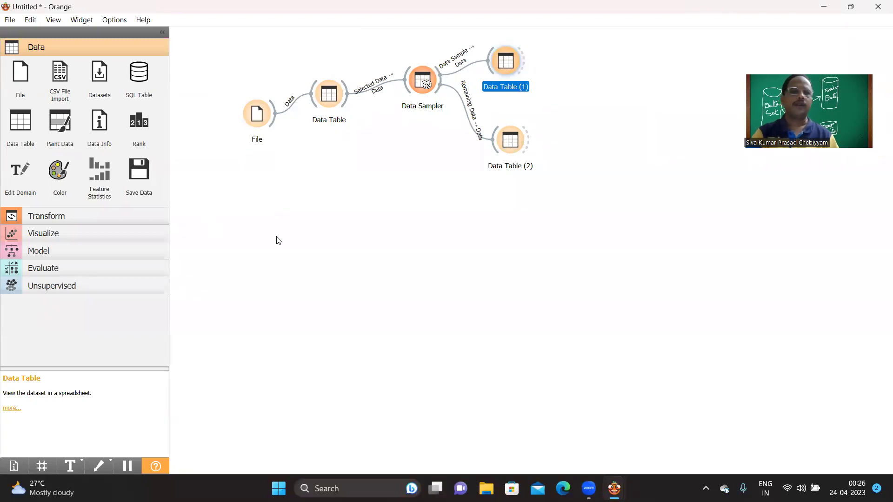
# Step: Place two Save Data widgets on the canvas beside the data tables
pyautogui.click(303, 234)
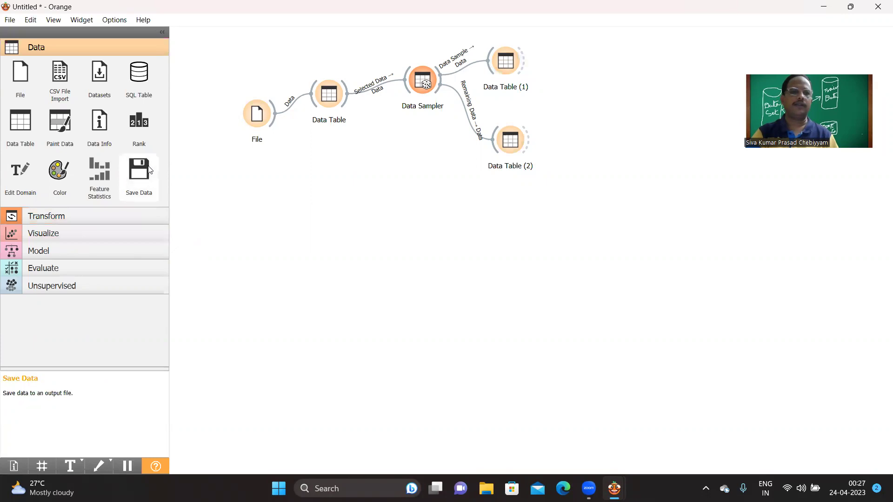
pyautogui.moveTo(138, 176); pyautogui.dragTo(590, 52)
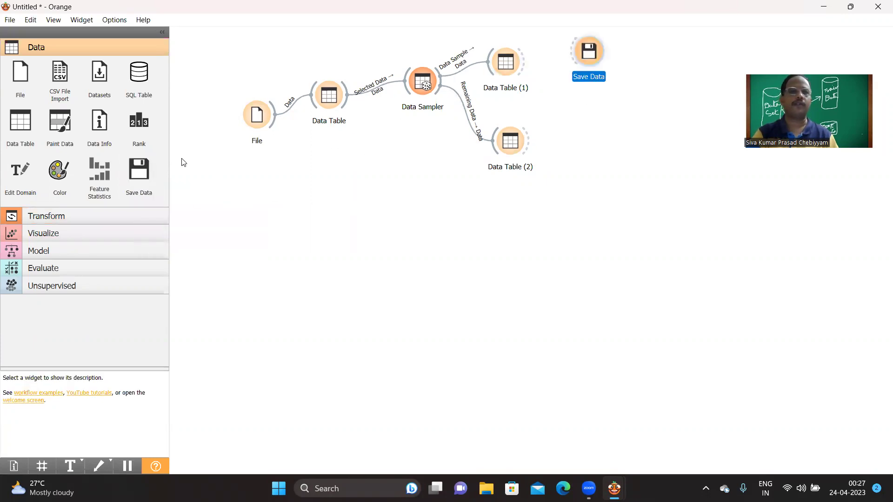
pyautogui.moveTo(138, 176); pyautogui.dragTo(600, 141)
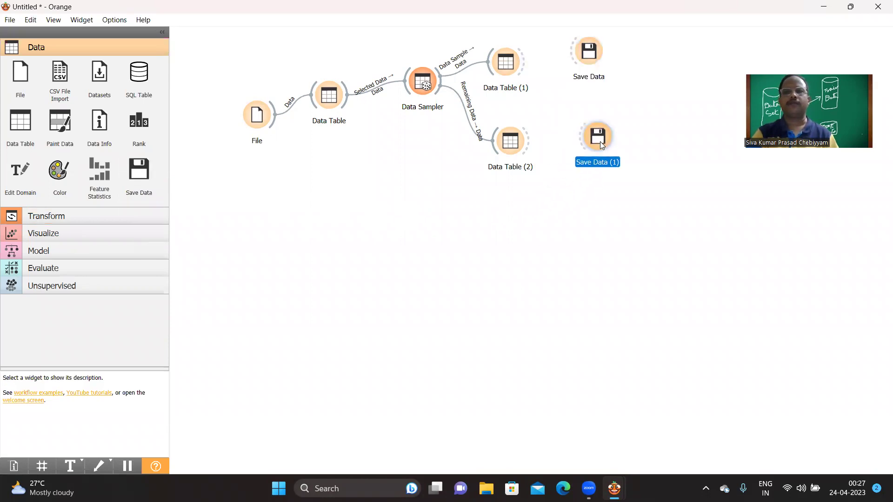
pyautogui.click(533, 245)
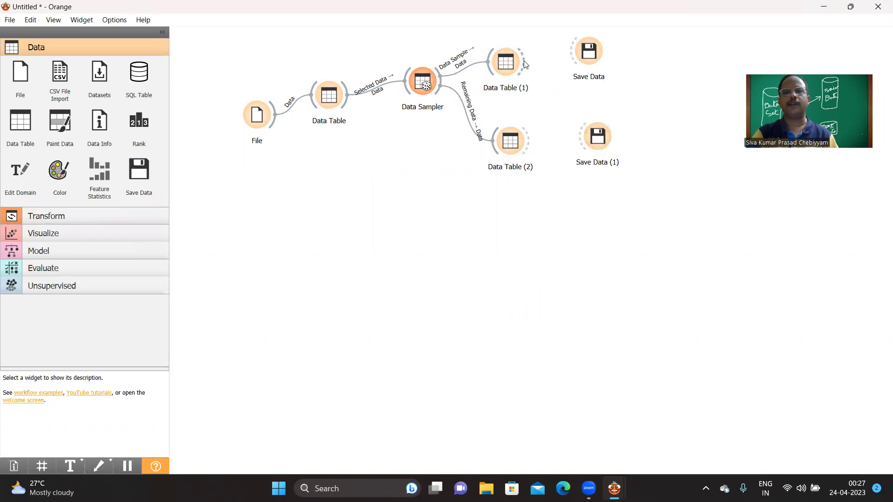
# Step: Connect Data Table (1) and Data Table (2) to the two Save Data widgets and open the first one's settings
pyautogui.moveTo(525, 63); pyautogui.dragTo(587, 52)
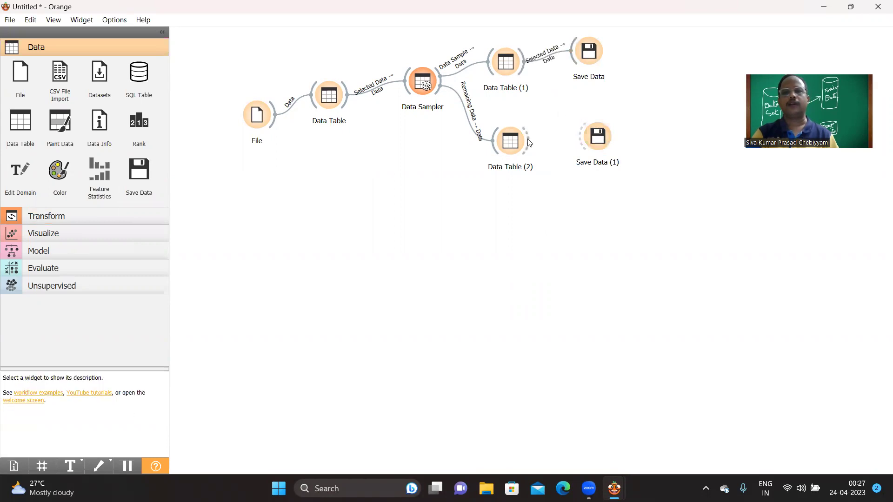
pyautogui.moveTo(530, 143); pyautogui.dragTo(593, 137)
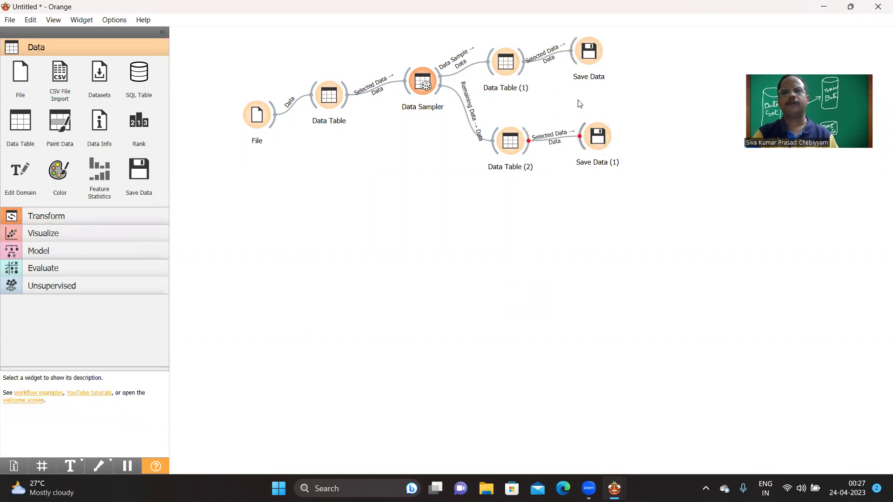
pyautogui.doubleClick(590, 54)
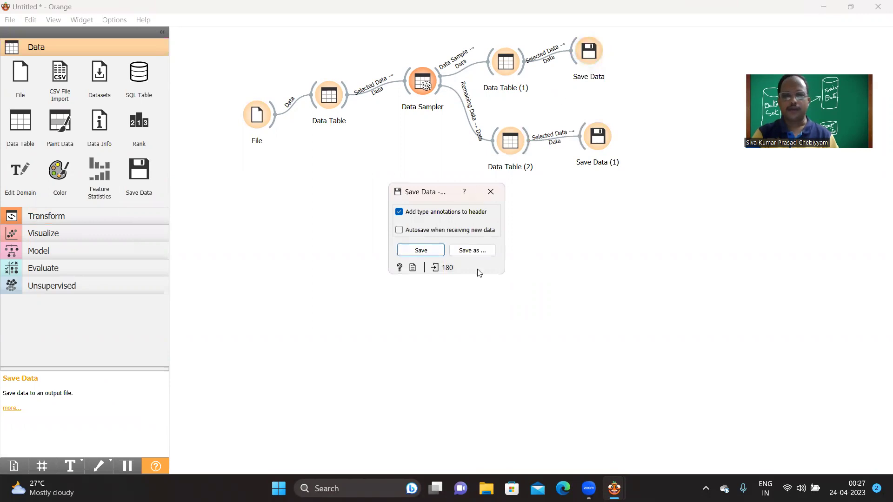
# Step: Preview the 180 incoming rows, then reopen the first Save Data widget's settings
pyautogui.click(447, 268)
pyautogui.click(690, 183)
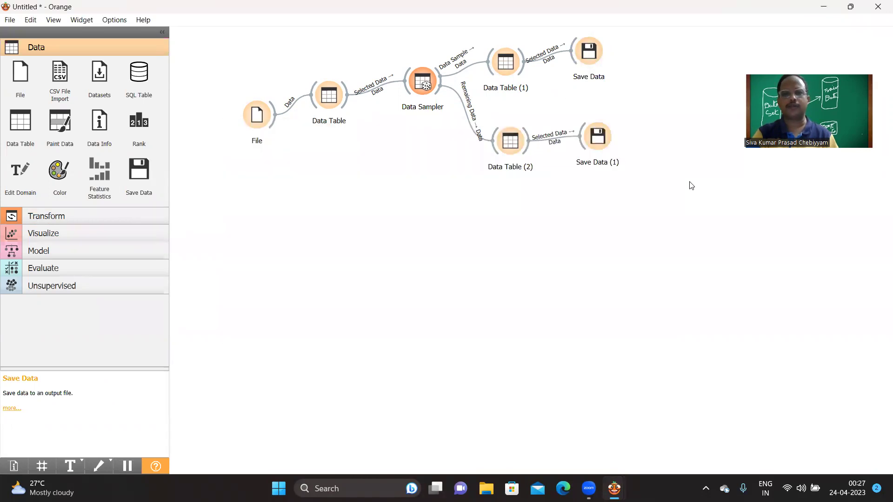
pyautogui.click(588, 55)
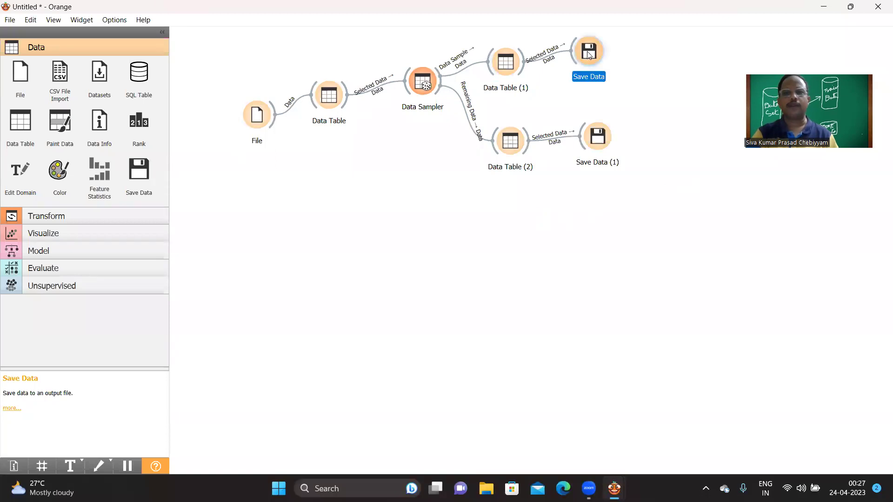
pyautogui.doubleClick(590, 55)
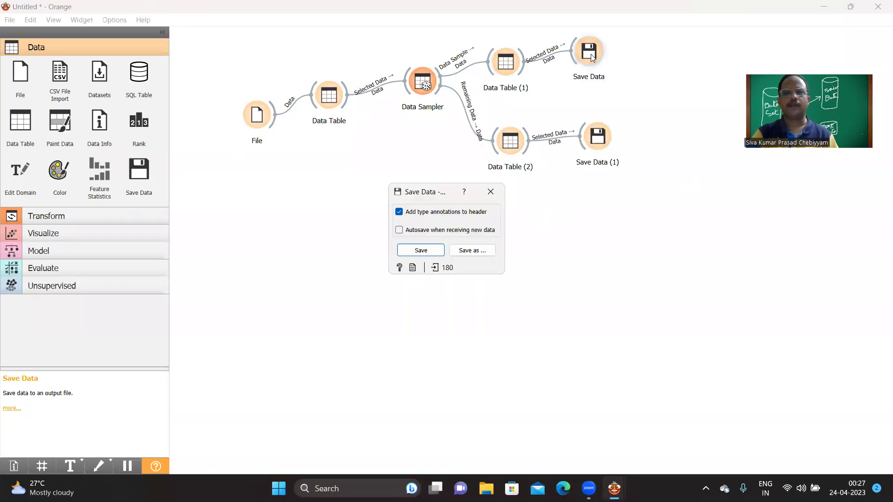
# Step: Save the sample in Excel xlsx format as Computer_Data_Train.xlsx
pyautogui.click(470, 251)
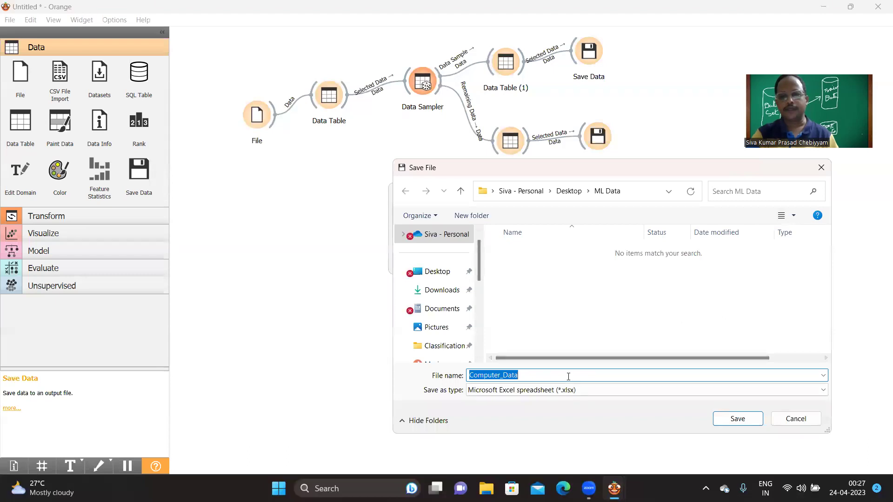
pyautogui.press('Tab')
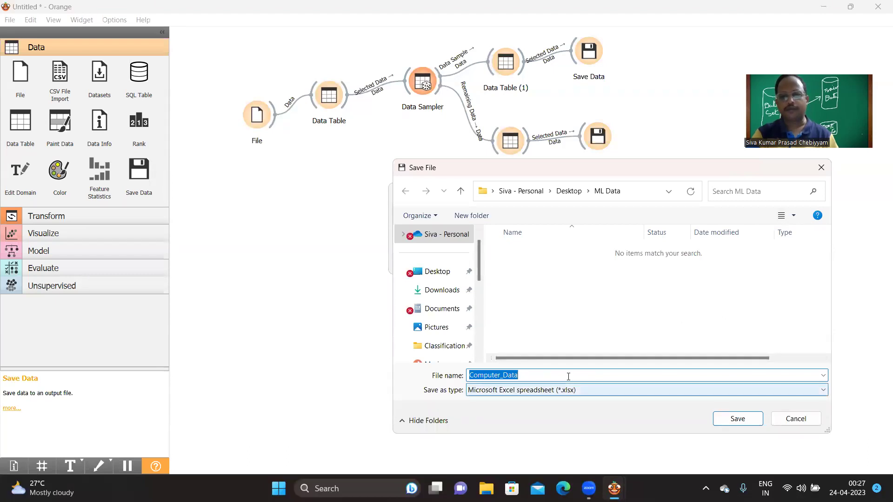
pyautogui.hotkey('alt', 'Down')
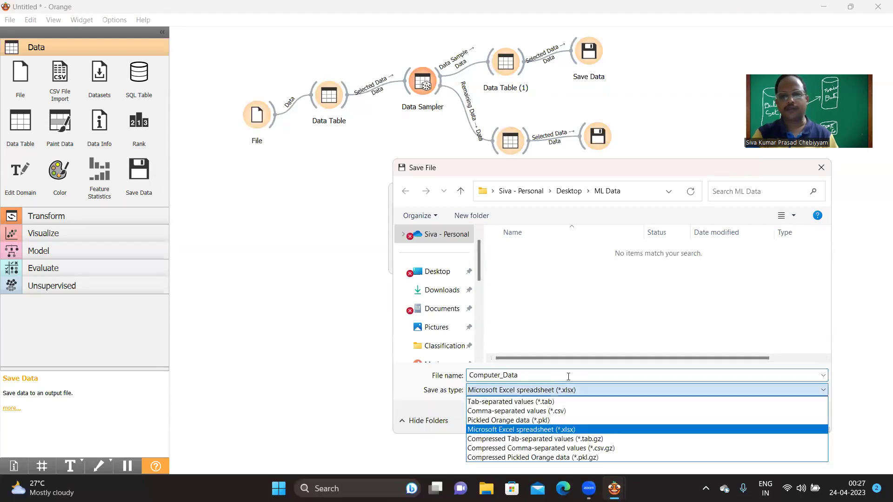
pyautogui.click(583, 425)
pyautogui.click(538, 375)
pyautogui.click(538, 375)
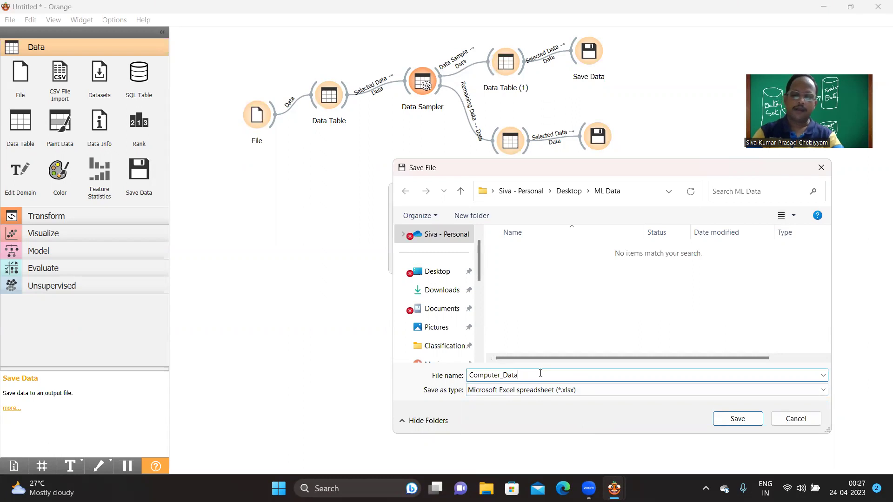
pyautogui.write('_')
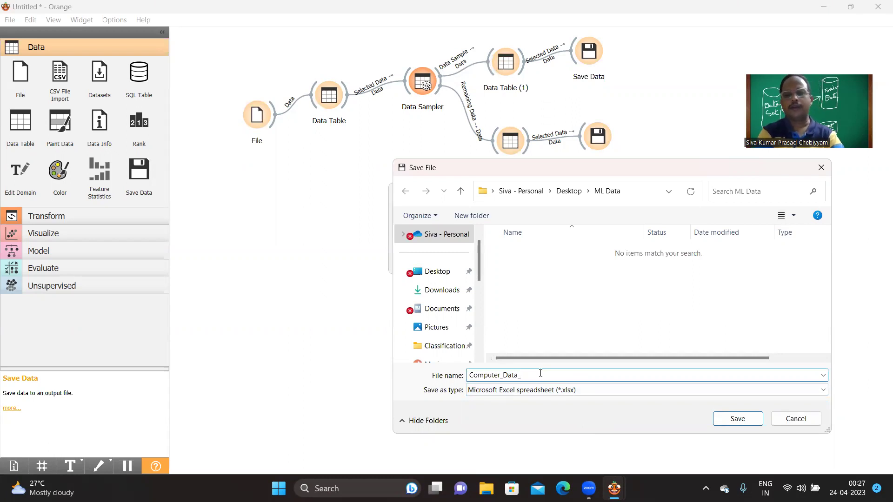
pyautogui.write('Train')
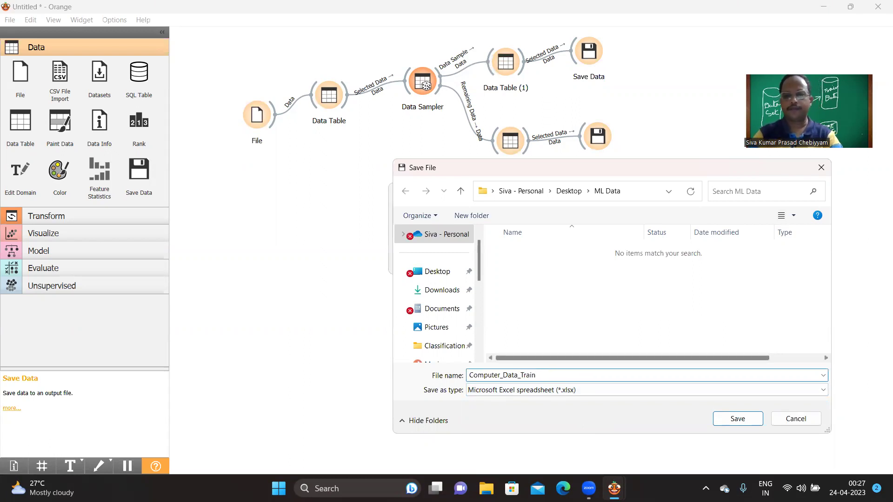
pyautogui.click(735, 421)
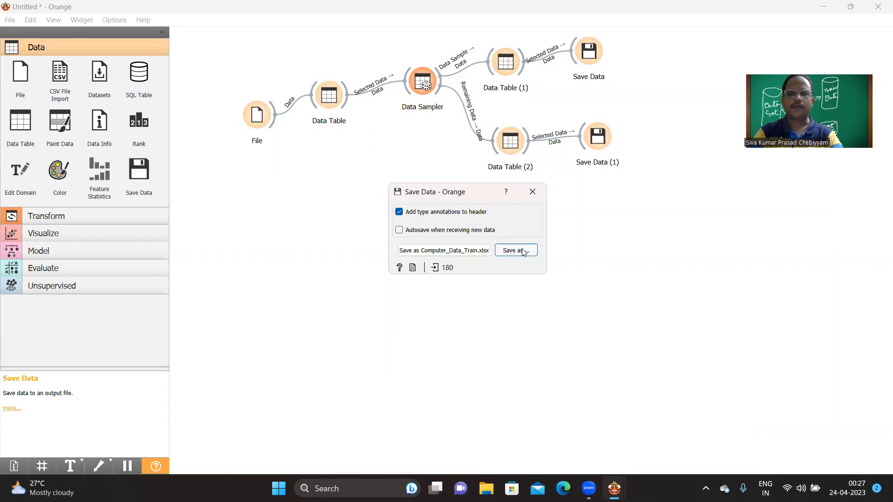
# Step: Close the Save Data dialog, minimize Orange, and open Computer_Data_Train from the ML Data folder
pyautogui.click(532, 191)
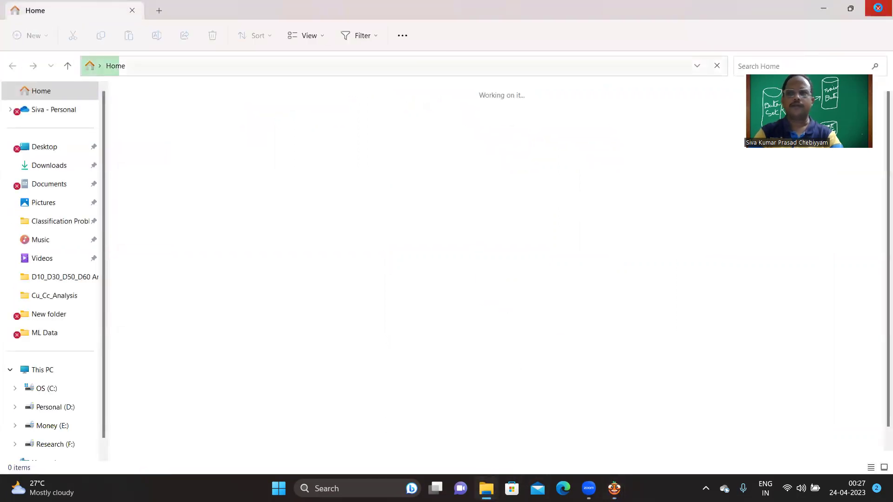
pyautogui.click(879, 8)
pyautogui.click(829, 6)
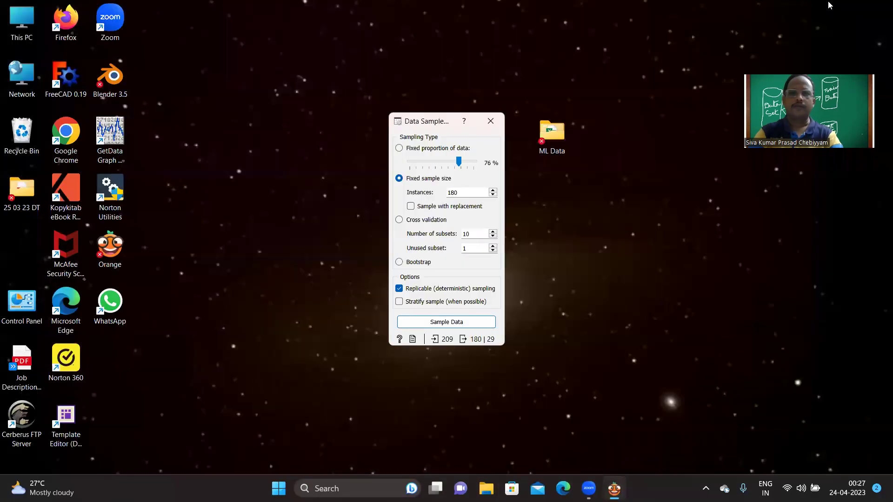
pyautogui.click(544, 135)
pyautogui.doubleClick(544, 134)
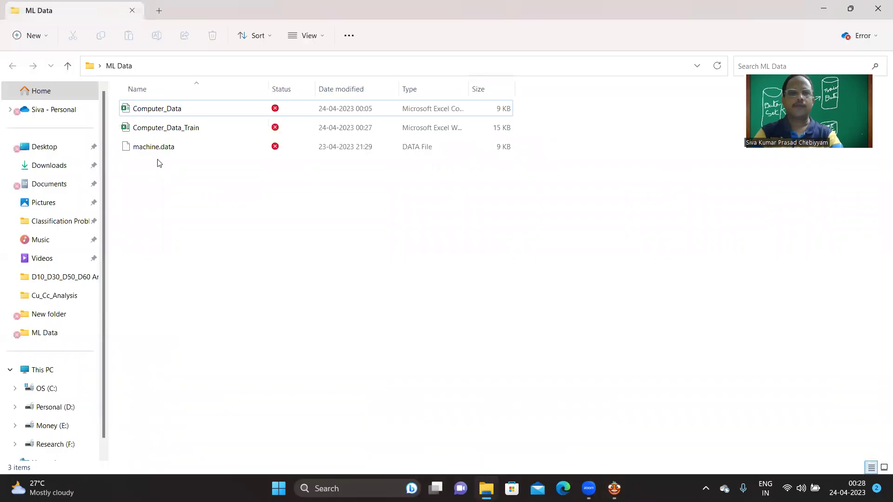
pyautogui.doubleClick(164, 128)
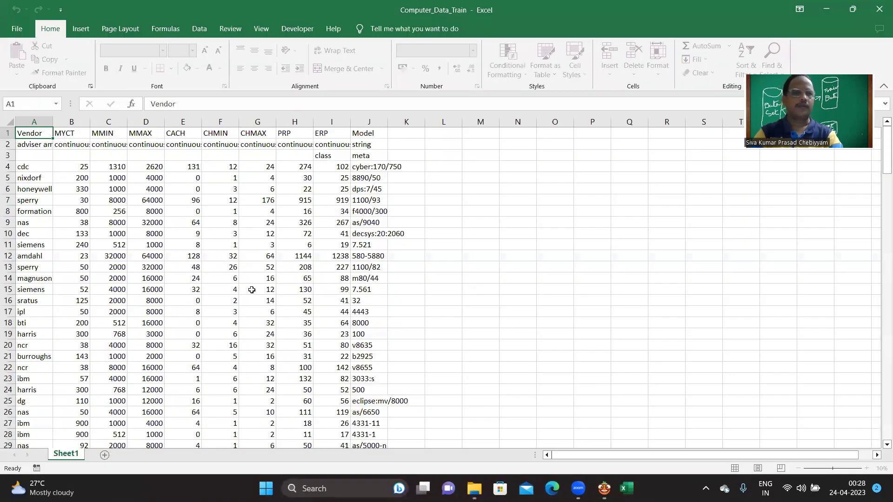
# Step: Delete the type annotation row 2 beneath the Computer_Data_Train headers
pyautogui.click(8, 144)
pyautogui.rightClick(8, 144)
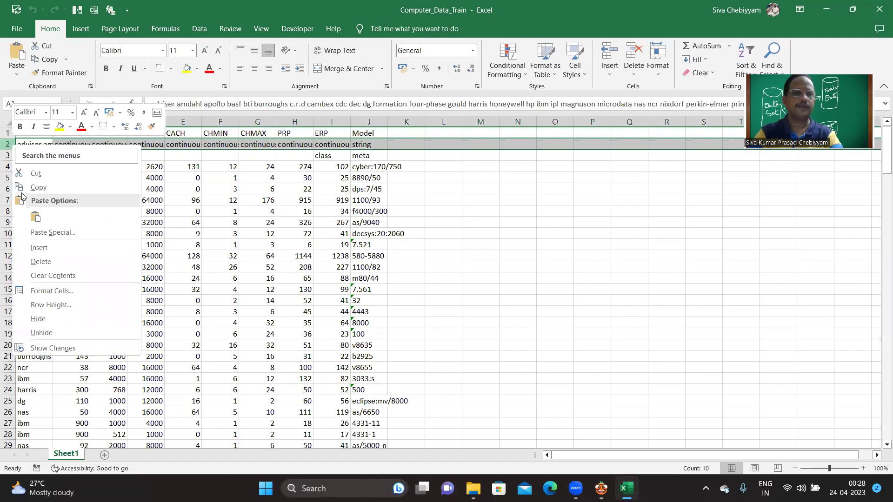
pyautogui.click(41, 262)
pyautogui.click(554, 278)
pyautogui.hotkey('shift', 'Up')
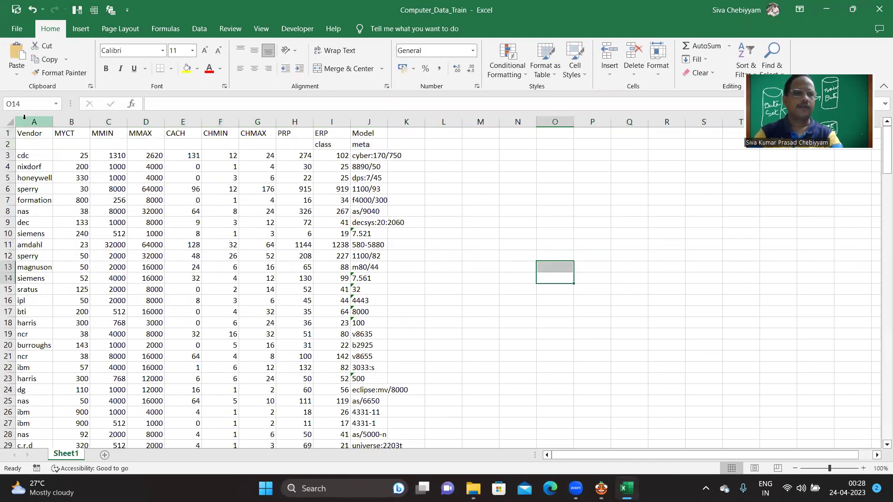
# Step: Delete the class/meta annotation row, check the row count, then save and close the workbook
pyautogui.click(7, 144)
pyautogui.rightClick(7, 144)
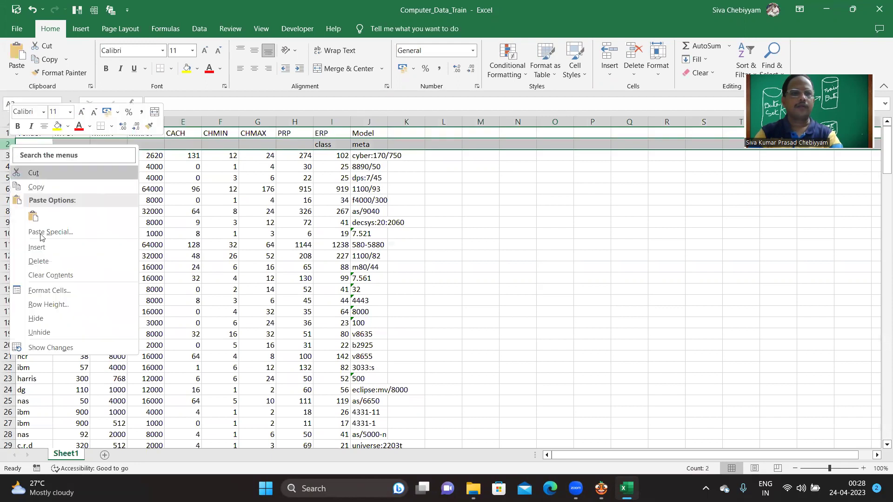
pyautogui.click(48, 257)
pyautogui.click(623, 235)
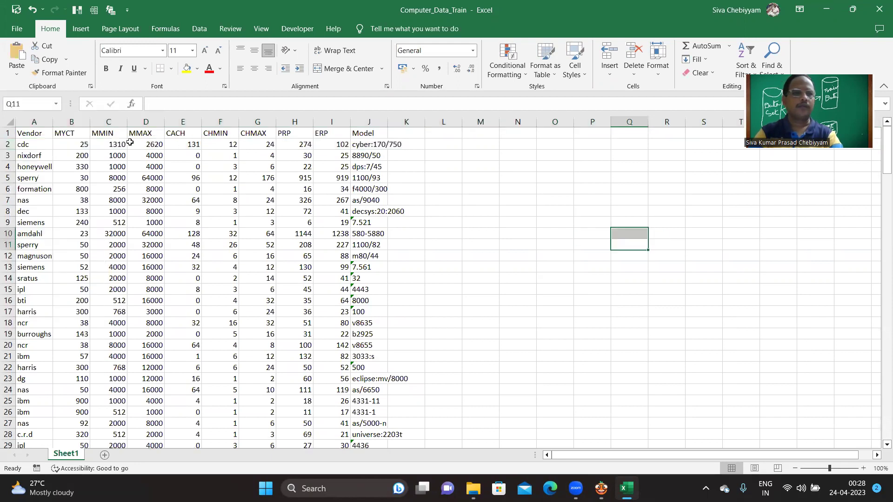
pyautogui.click(37, 122)
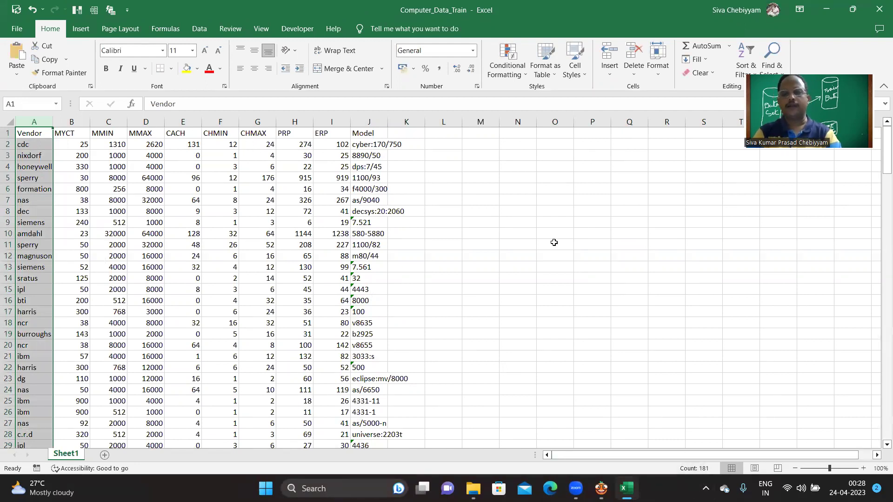
pyautogui.click(878, 6)
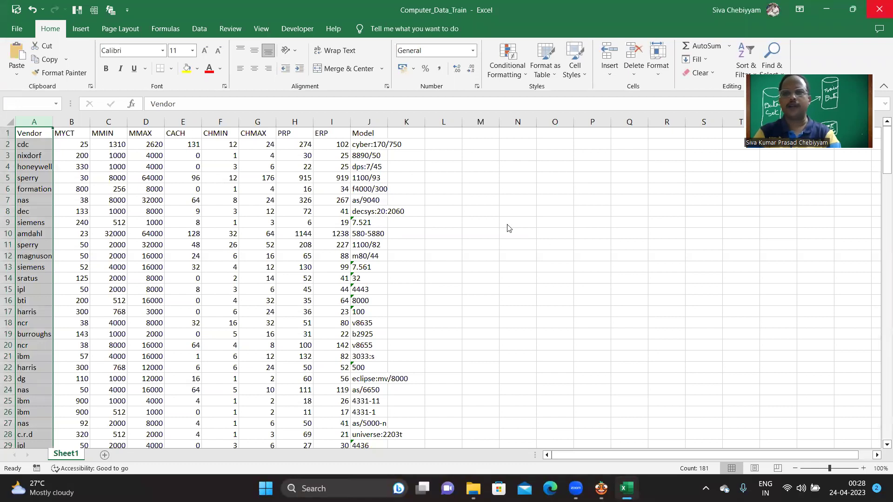
pyautogui.click(406, 261)
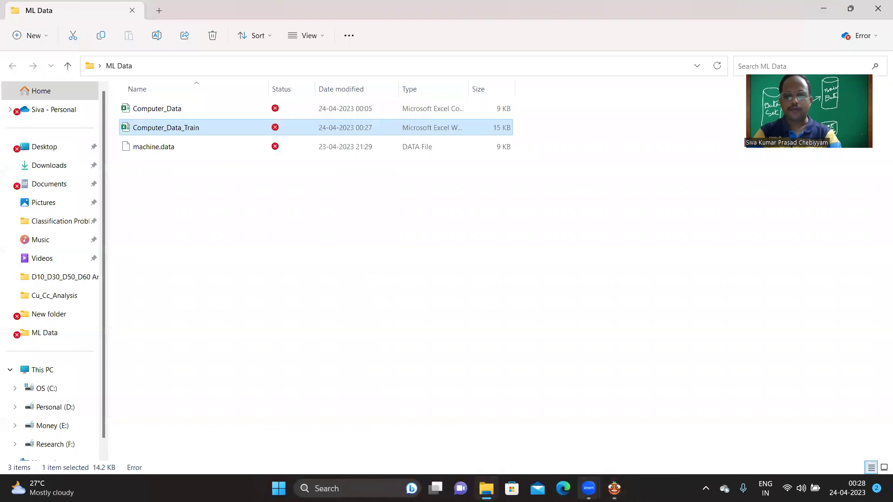
# Step: Save the 29 rows from Save Data (1) as Computer_Data_Test.xlsx and close the widget
pyautogui.moveTo(614, 487)
pyautogui.click(619, 461)
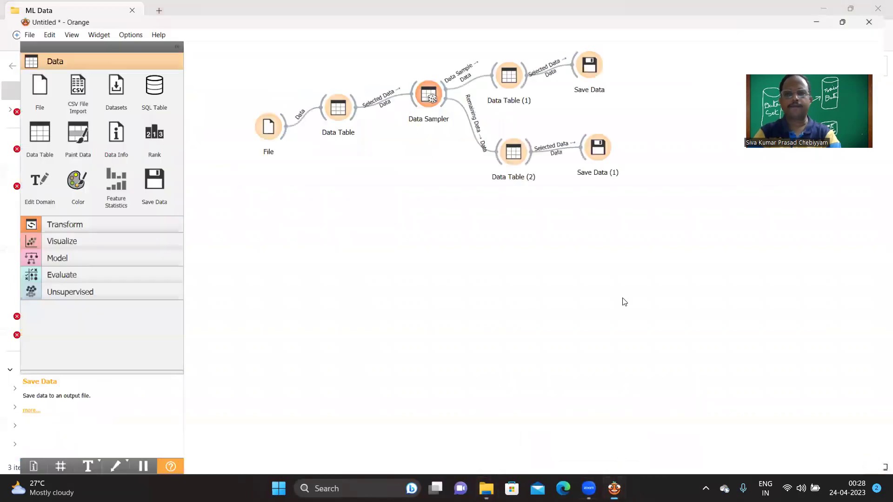
pyautogui.doubleClick(599, 138)
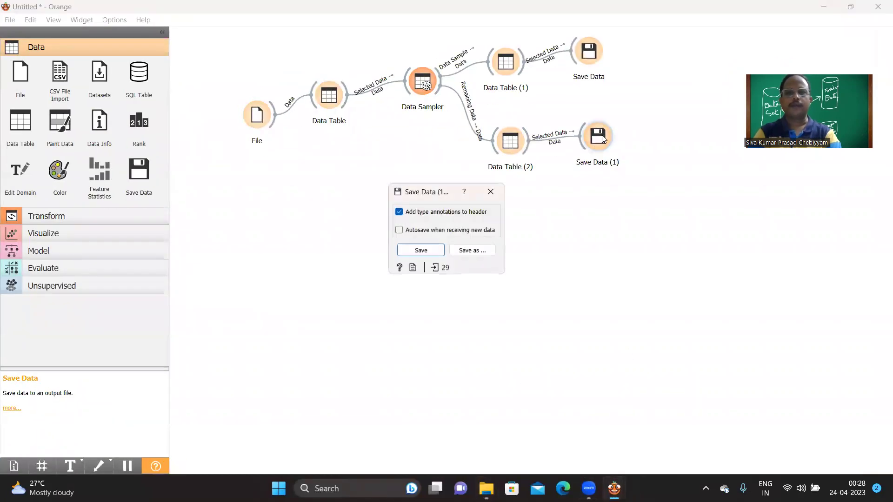
pyautogui.click(472, 251)
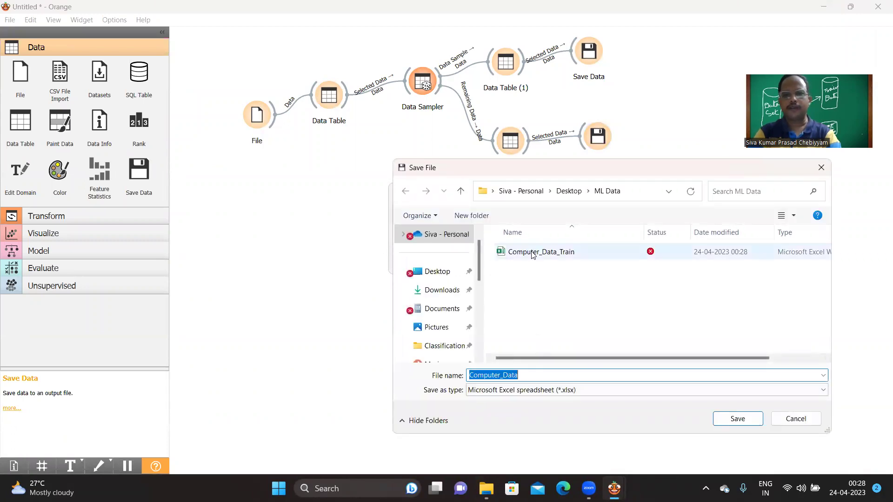
pyautogui.click(500, 253)
pyautogui.doubleClick(548, 376)
pyautogui.click(549, 376)
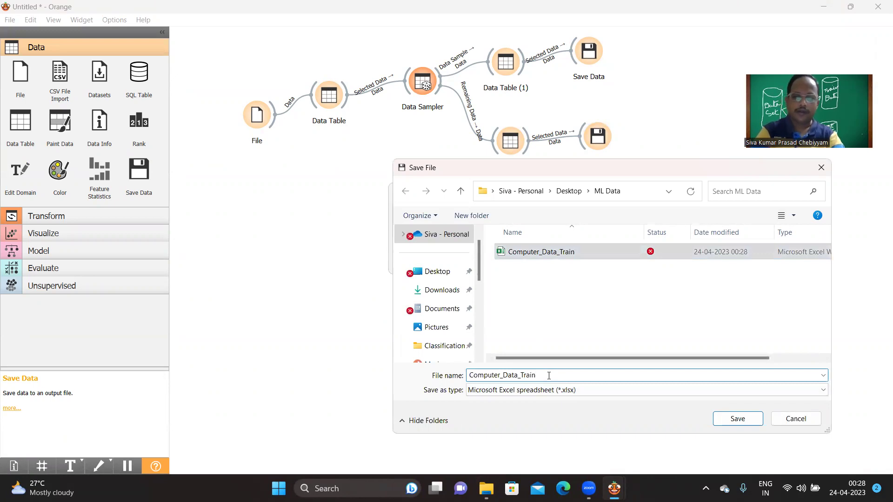
pyautogui.press('BackSpace')
pyautogui.press('BackSpace')
pyautogui.press('BackSpace')
pyautogui.write('est')
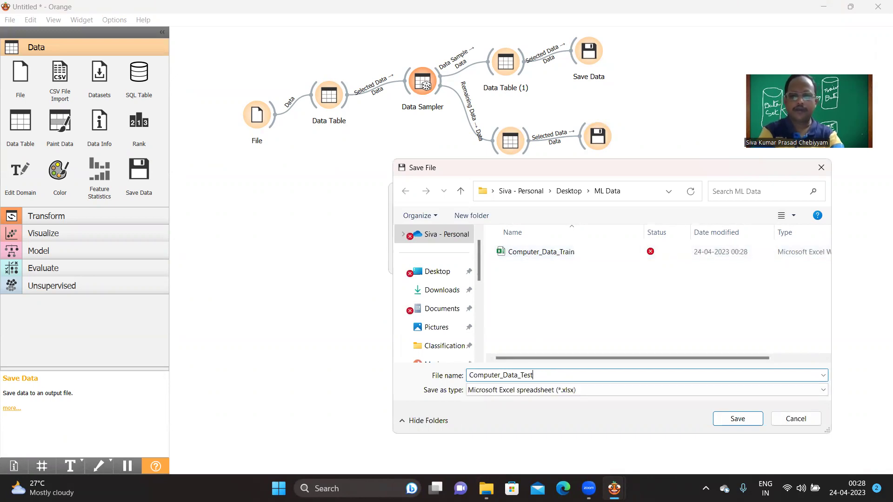
pyautogui.click(748, 419)
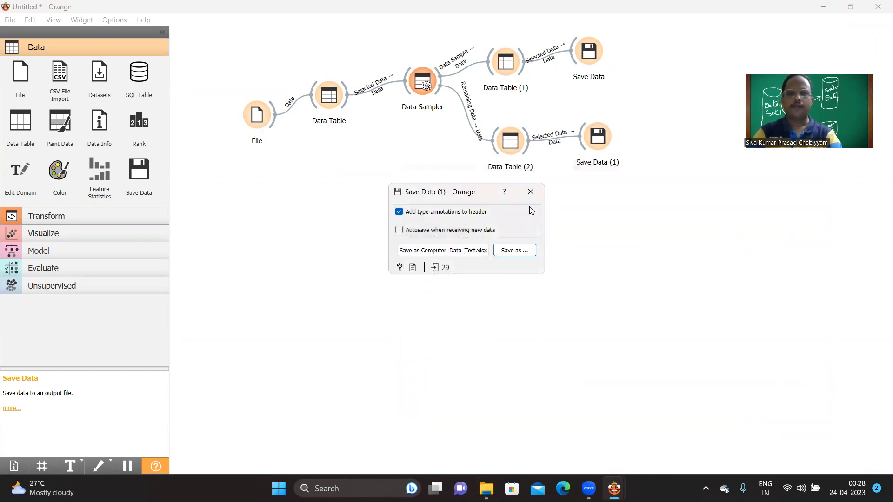
pyautogui.click(530, 193)
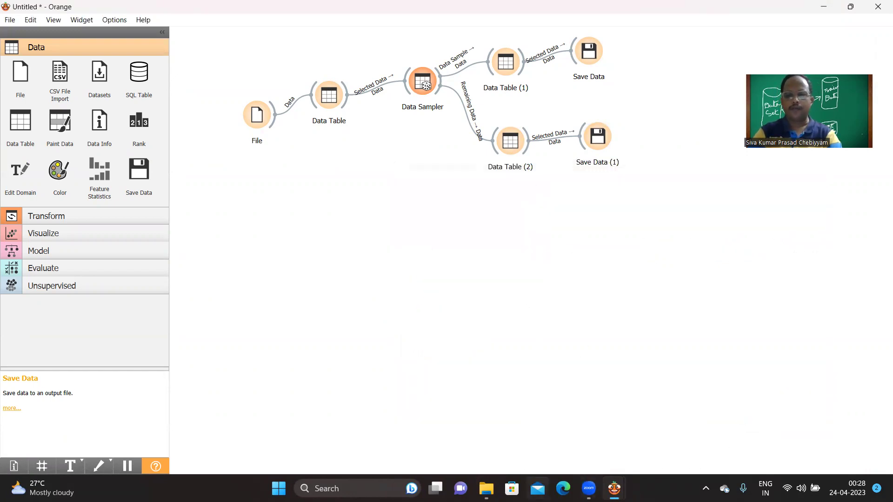
# Step: Open Computer_Data_Test.xlsx from the ML Data folder in Excel
pyautogui.moveTo(486, 489)
pyautogui.click(534, 446)
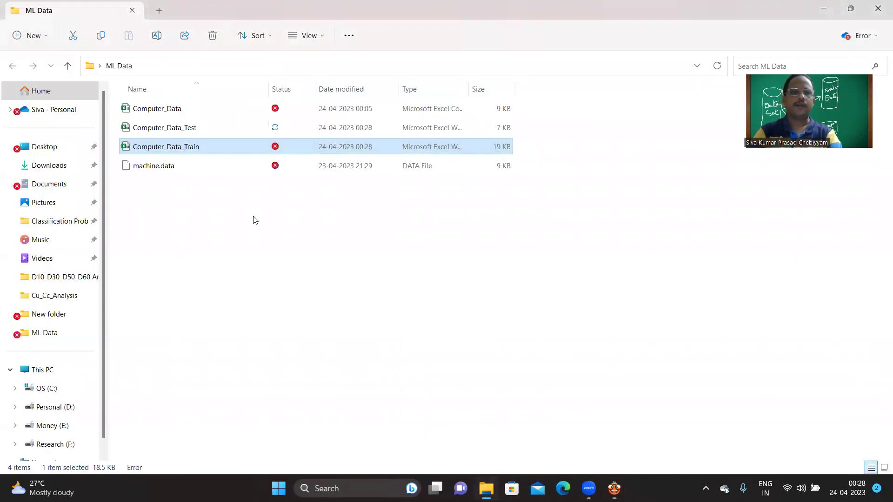
pyautogui.click(181, 129)
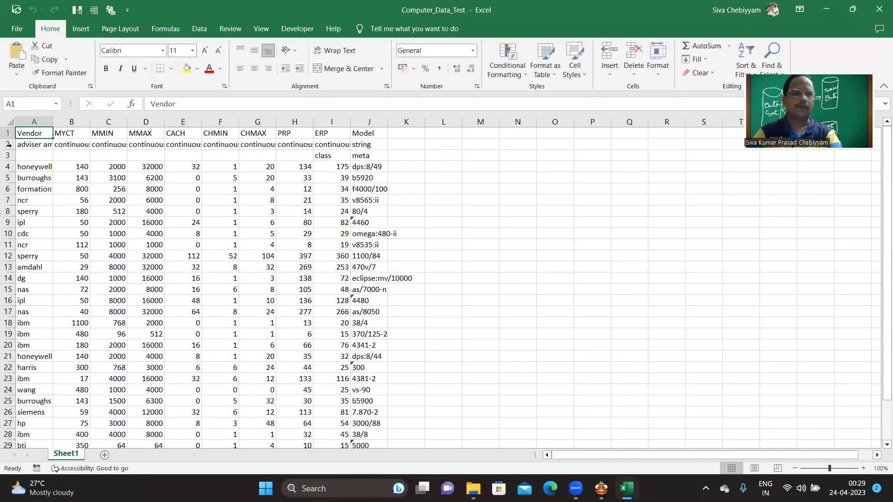
# Step: Delete annotation rows 2–3, check the remaining rows, then save and close the workbook
pyautogui.moveTo(8, 144); pyautogui.dragTo(8, 155)
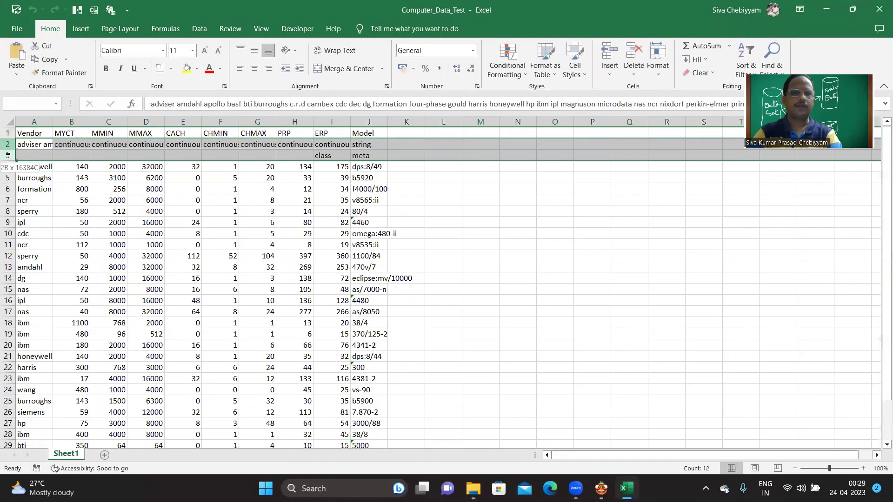
pyautogui.rightClick(251, 153)
pyautogui.click(269, 269)
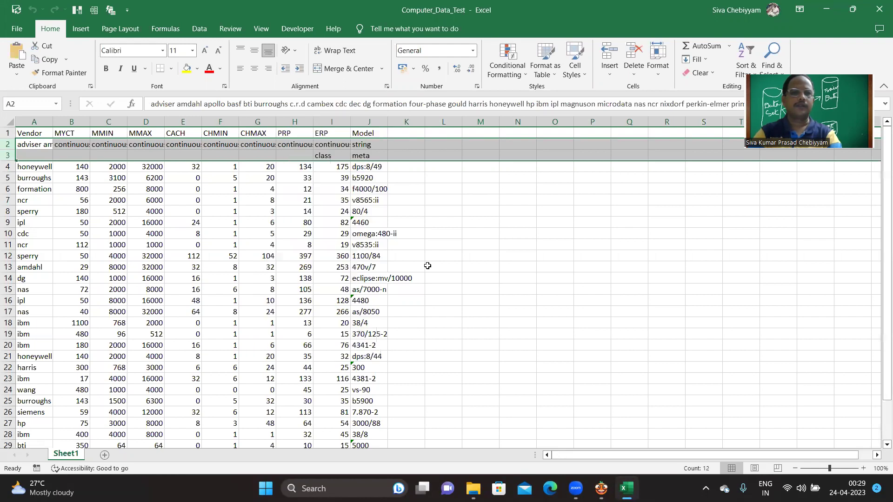
pyautogui.click(629, 278)
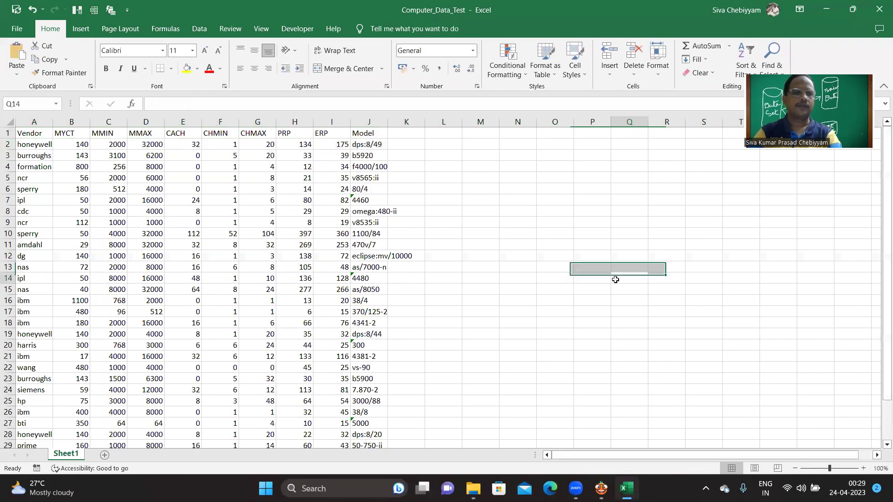
pyautogui.click(34, 121)
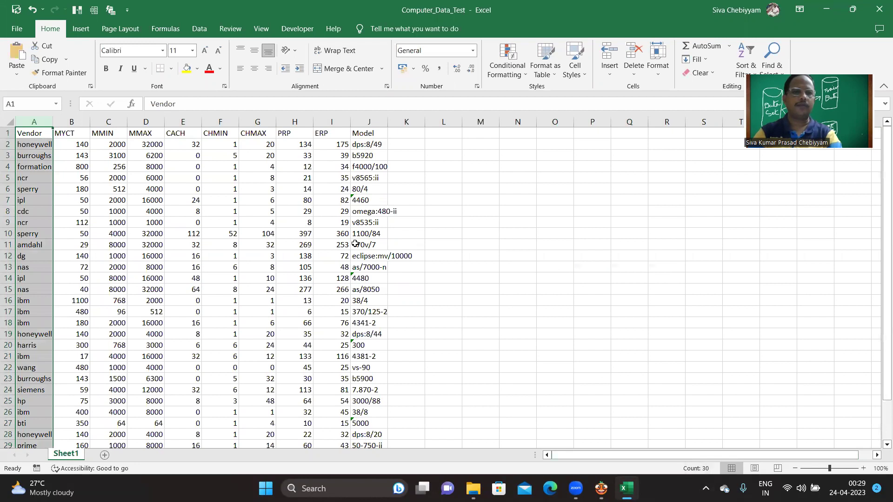
pyautogui.scroll(-9, 498, 279)
pyautogui.scroll(9, 472, 286)
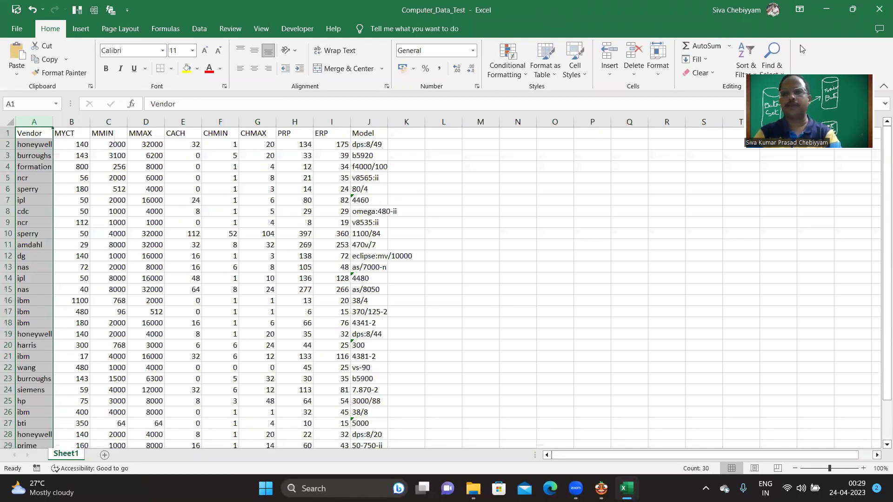
pyautogui.hotkey('alt', 'F4')
pyautogui.click(414, 259)
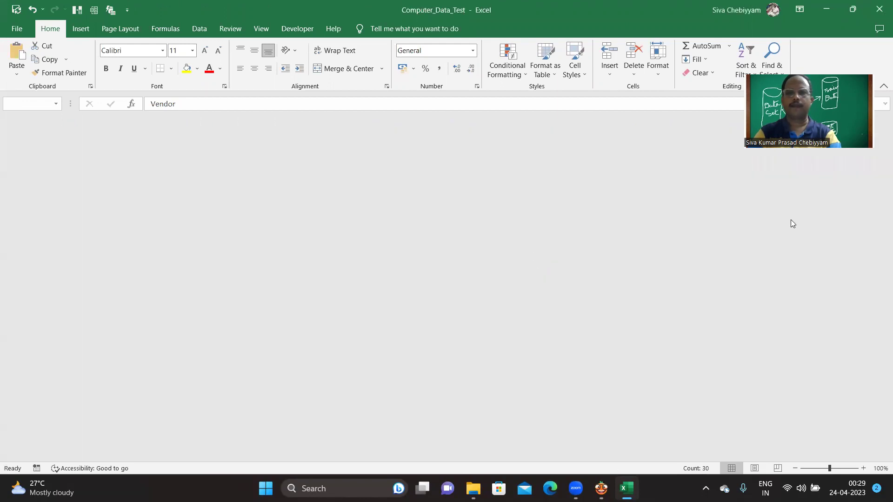